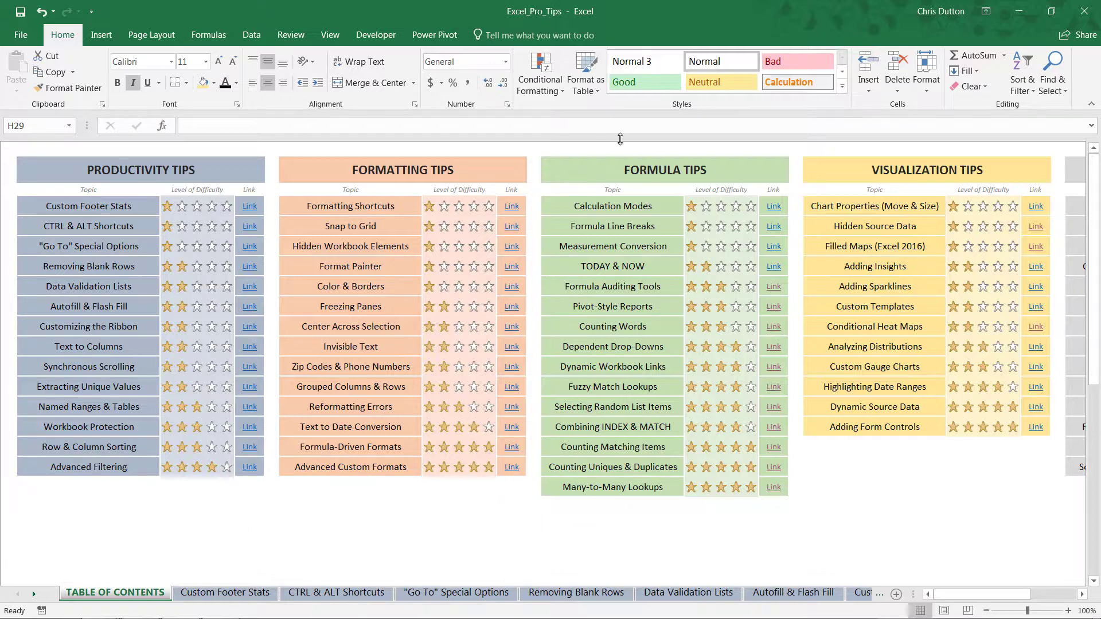
# Step: Jump to the Many-to-Many Lookups sheet from the contents and select the empty Address column
pyautogui.click(588, 489)
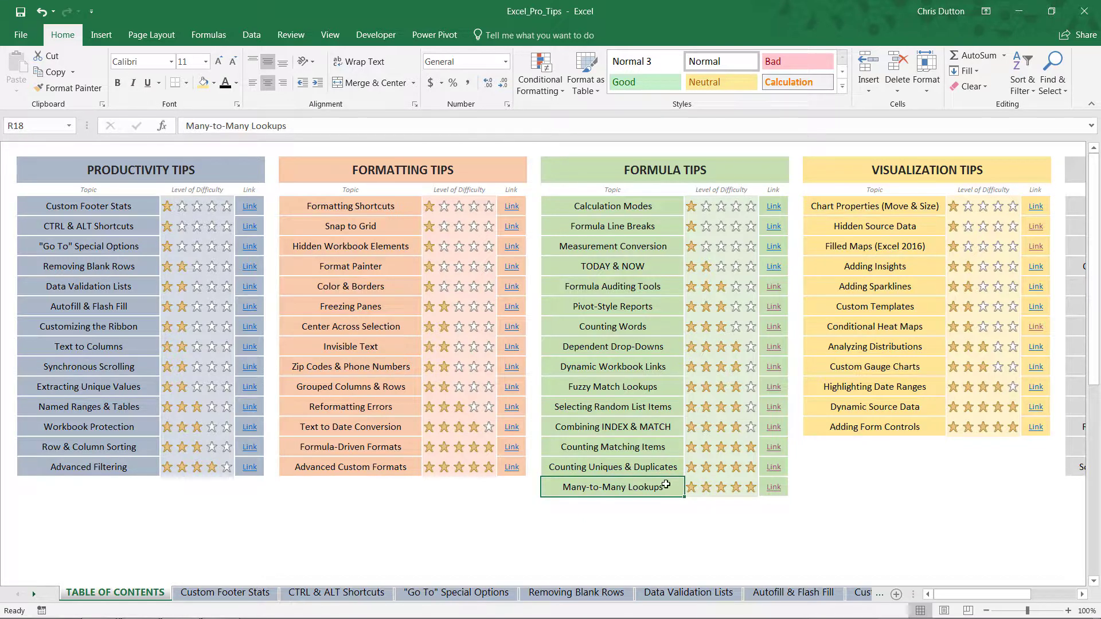
pyautogui.click(773, 487)
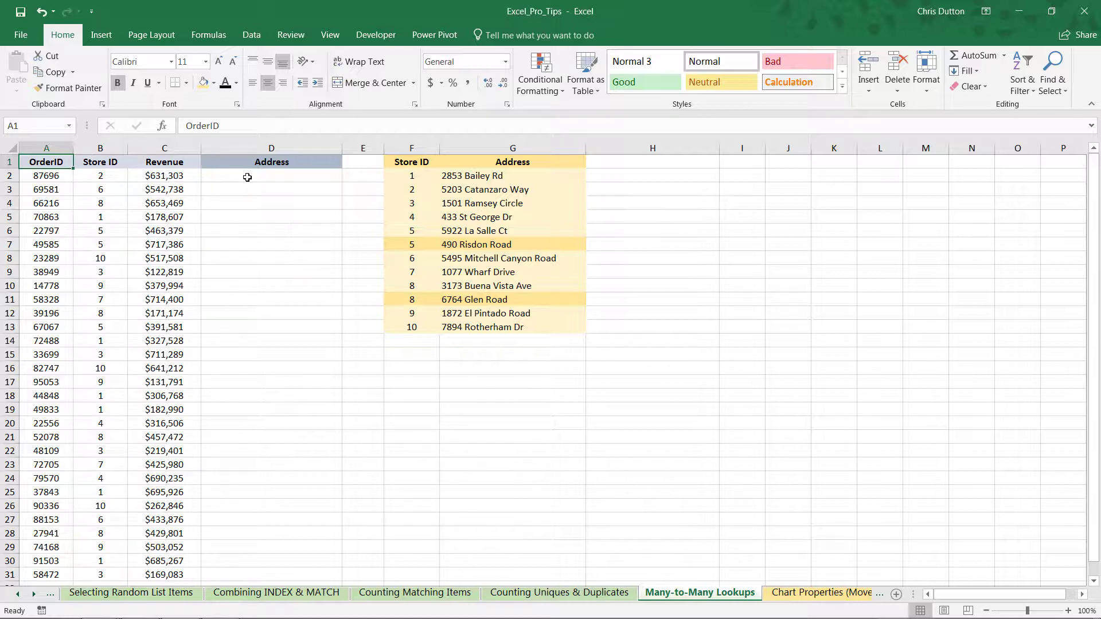
pyautogui.moveTo(248, 177); pyautogui.dragTo(247, 522)
# Step: Select the store ID and address table and highlight the duplicate store 5 and 8 rows
pyautogui.moveTo(401, 164); pyautogui.dragTo(499, 327)
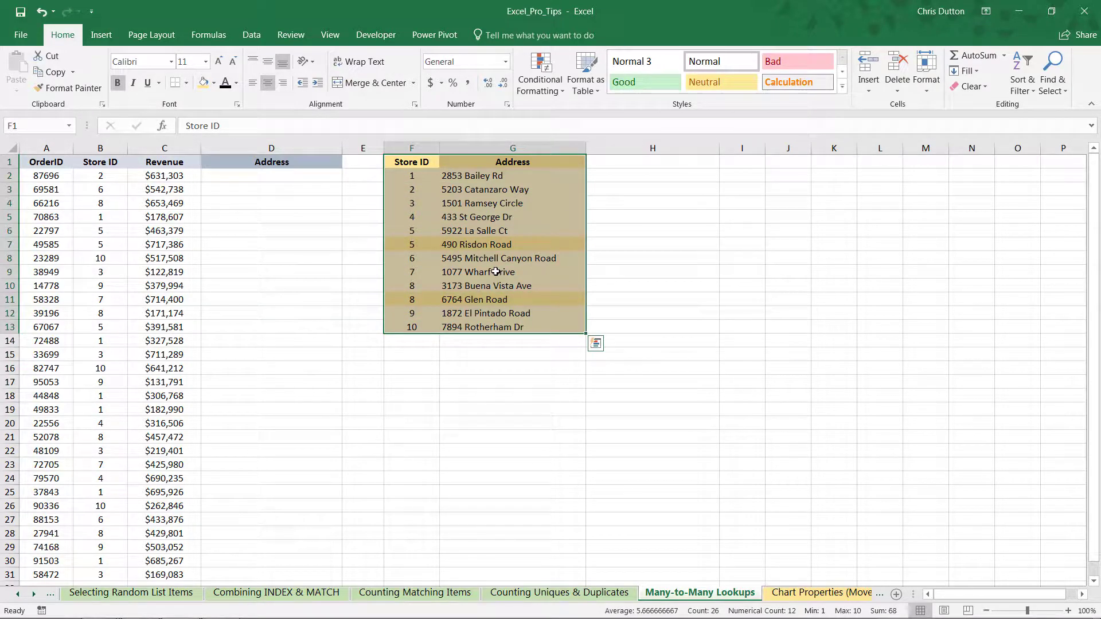
pyautogui.click(422, 245)
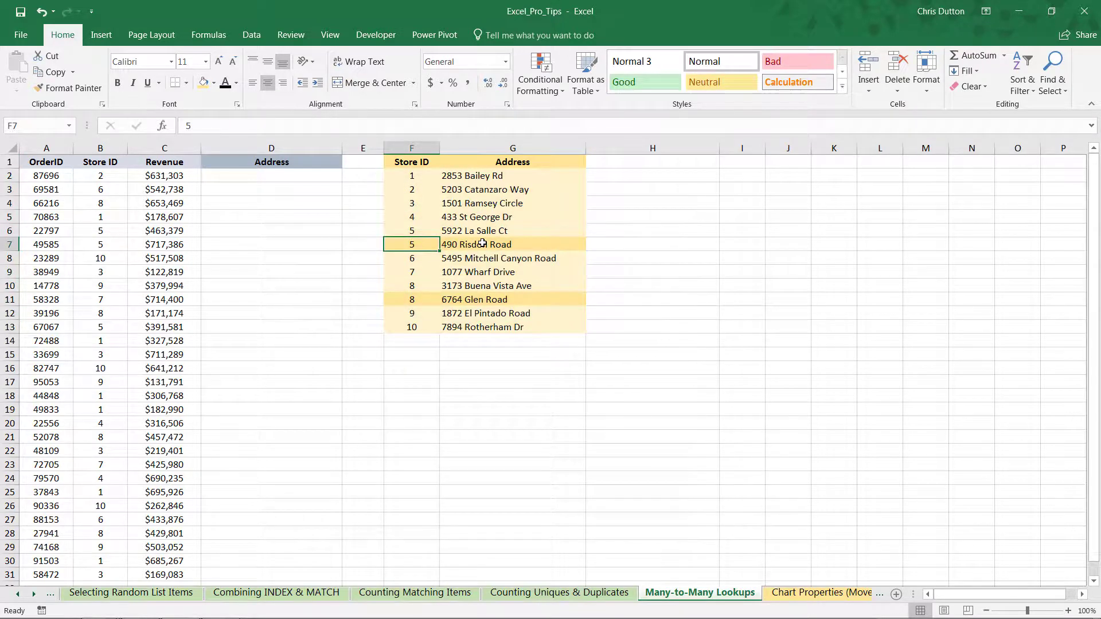
pyautogui.moveTo(419, 244); pyautogui.dragTo(461, 244)
pyautogui.moveTo(419, 298); pyautogui.dragTo(452, 297)
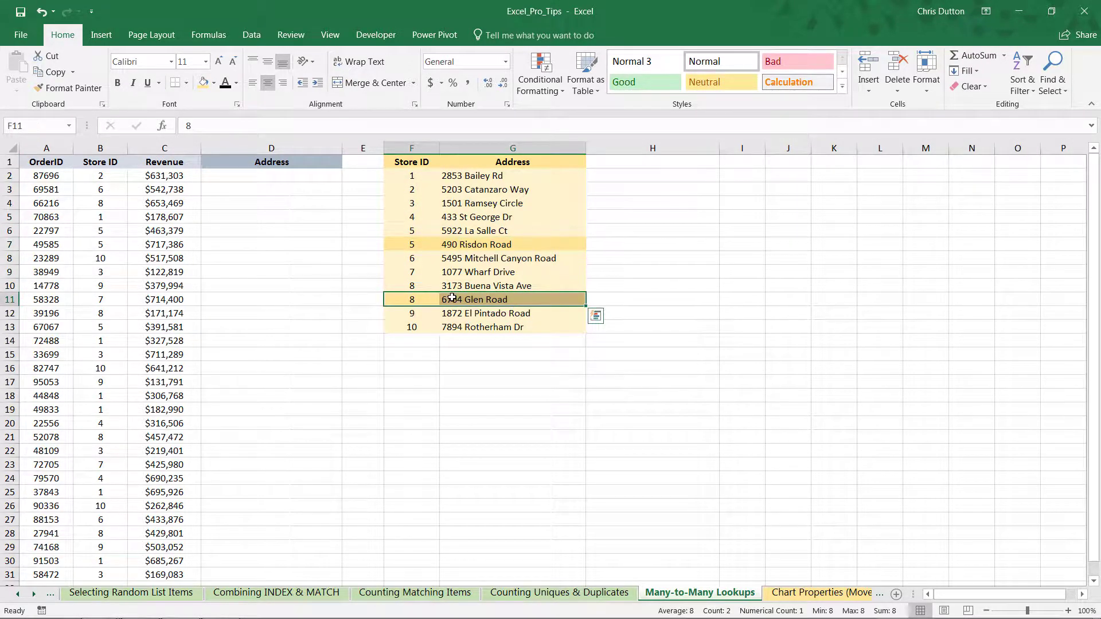
# Step: In D2, start an INDEX formula over the absolute store table $F$2:$G$13
pyautogui.click(272, 176)
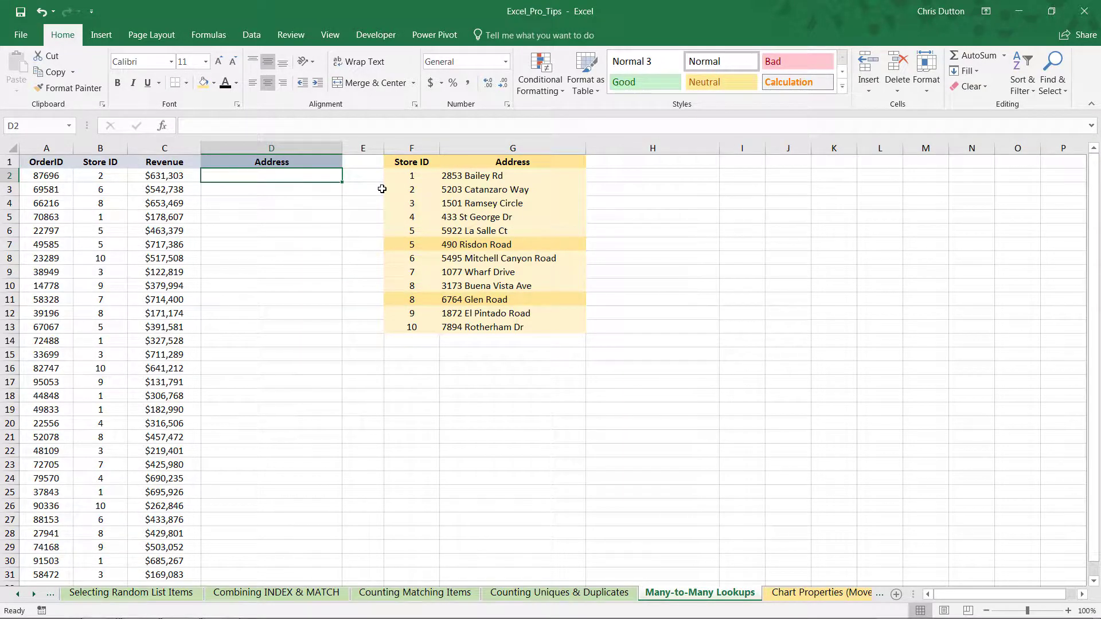
pyautogui.write('=INDE')
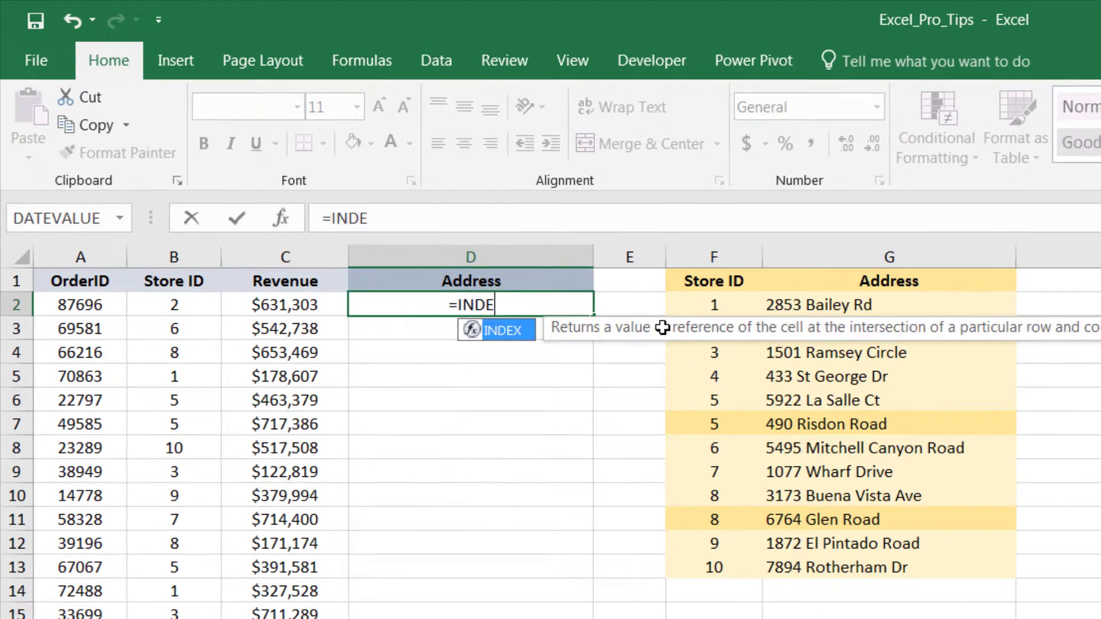
pyautogui.press('Tab')
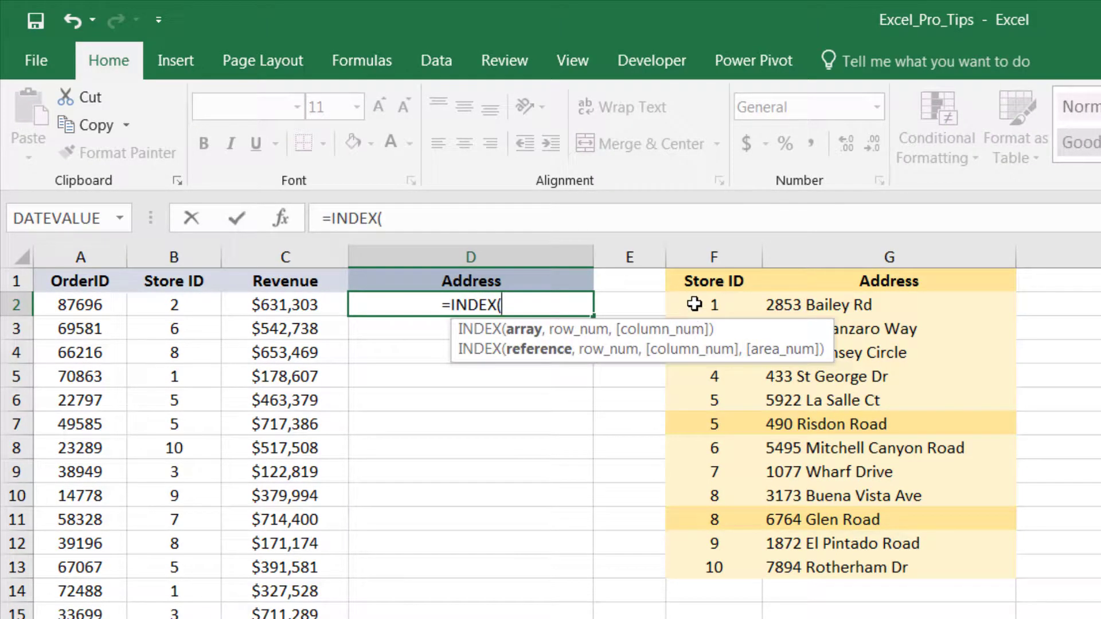
pyautogui.moveTo(711, 304); pyautogui.dragTo(879, 566)
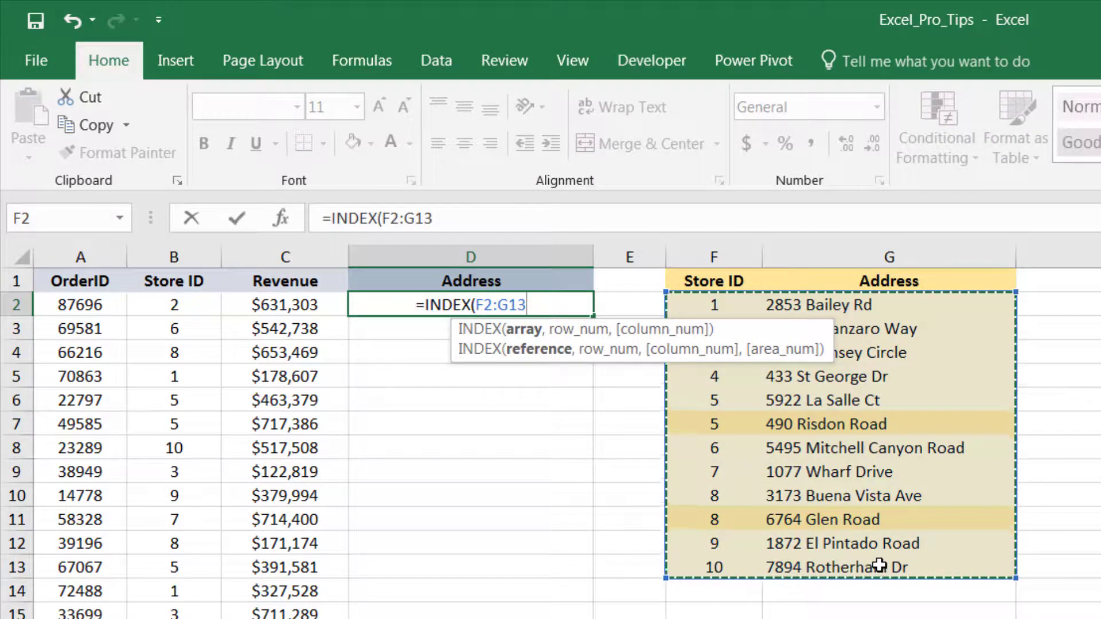
pyautogui.press('F4')
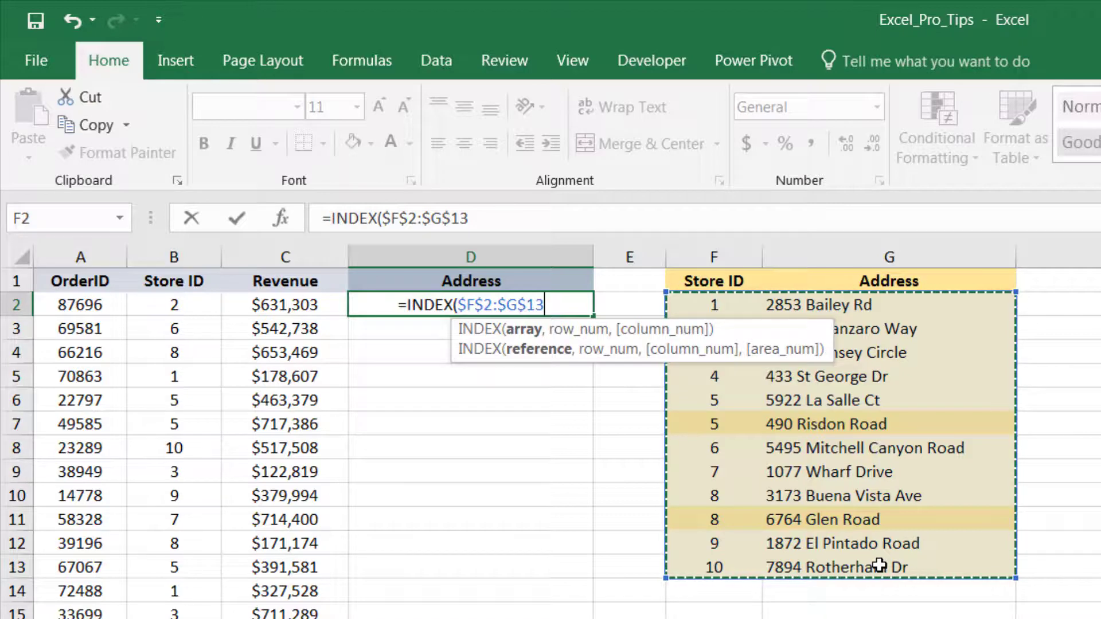
pyautogui.write(',')
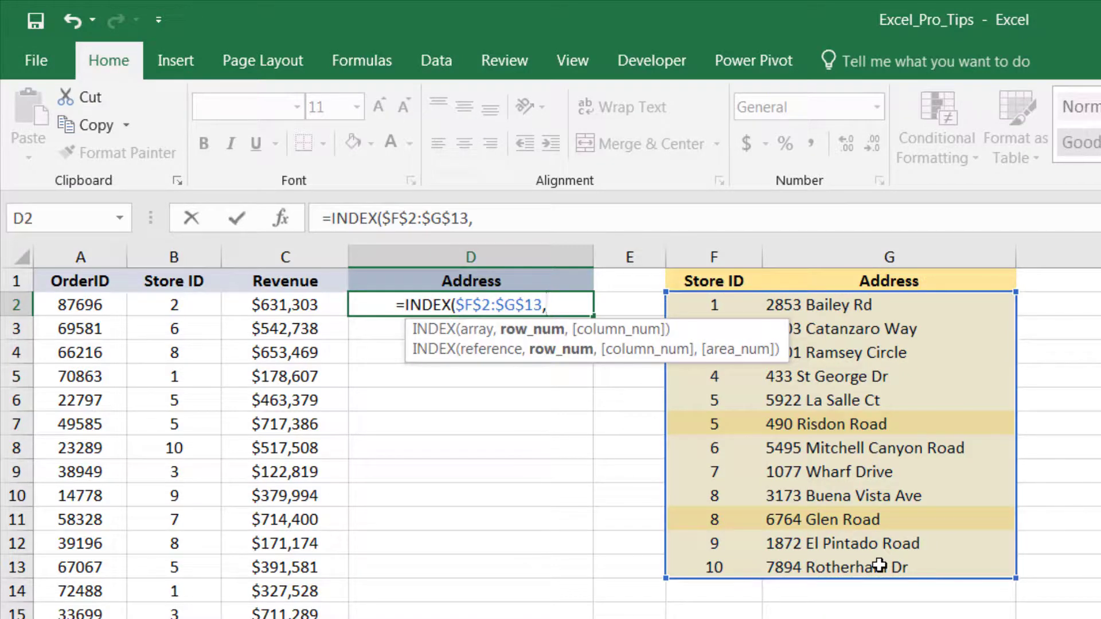
pyautogui.write('MATCH(')
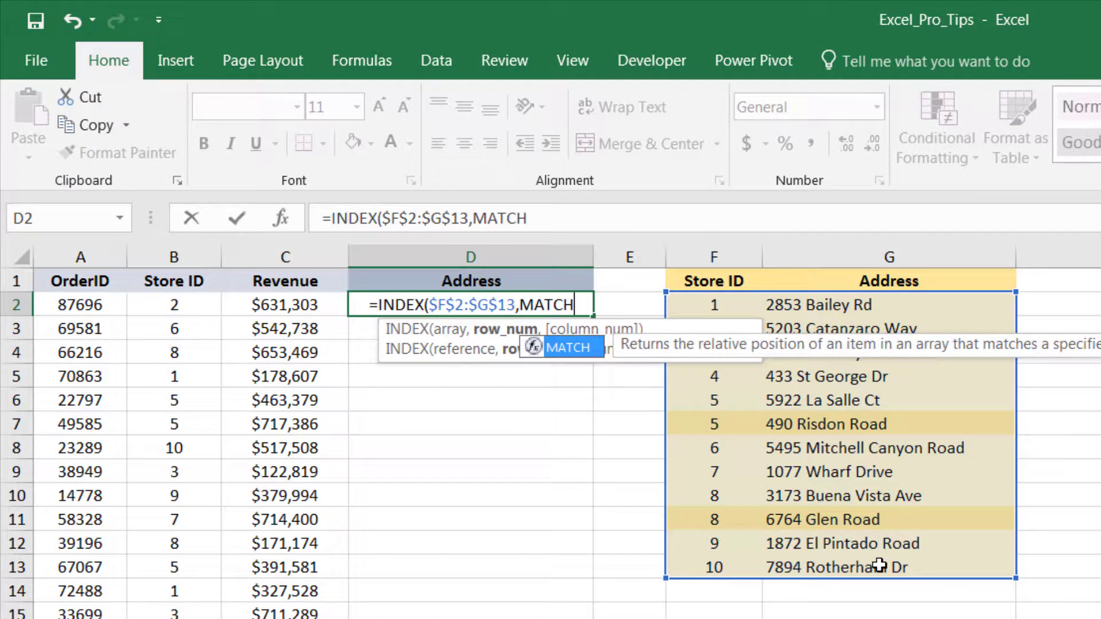
pyautogui.press('Left')
pyautogui.press('Left')
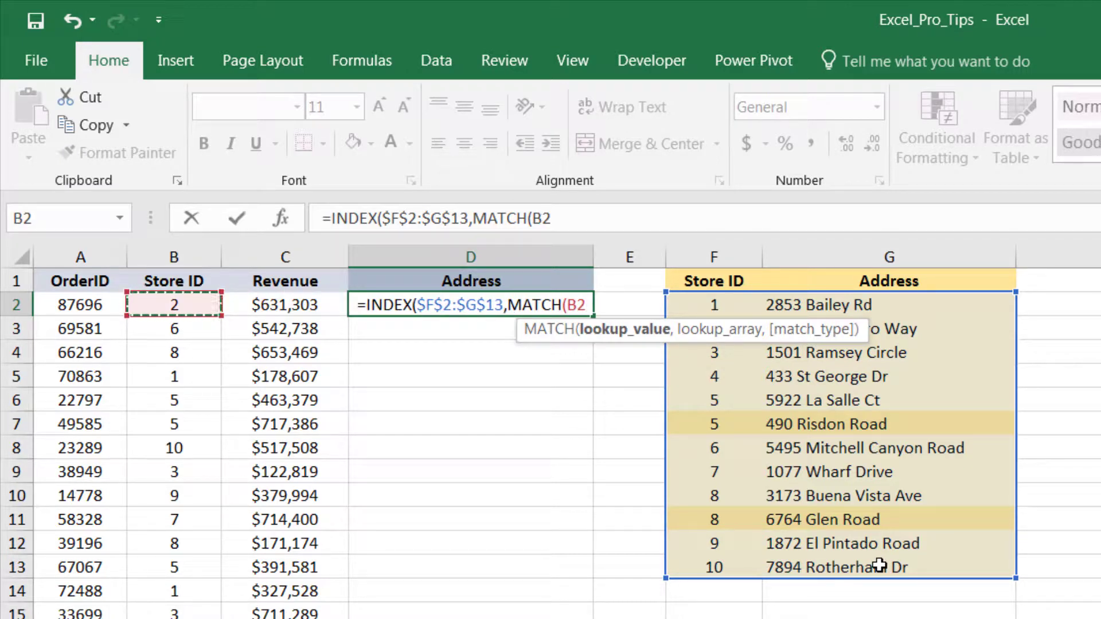
pyautogui.press('F4')
pyautogui.press('F4')
pyautogui.press('F4')
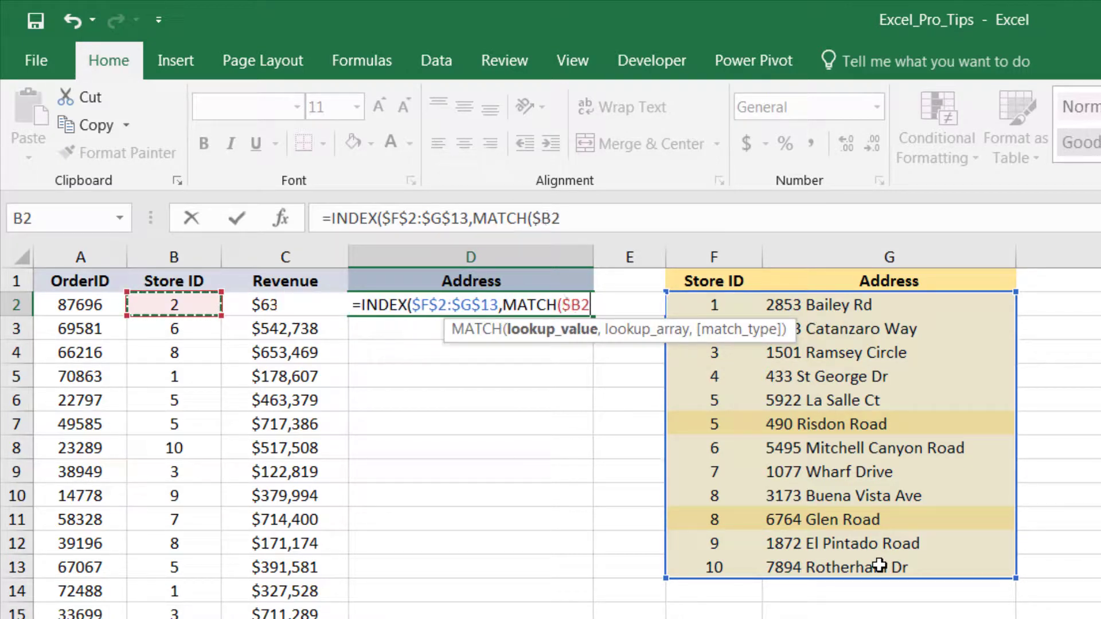
pyautogui.write(',')
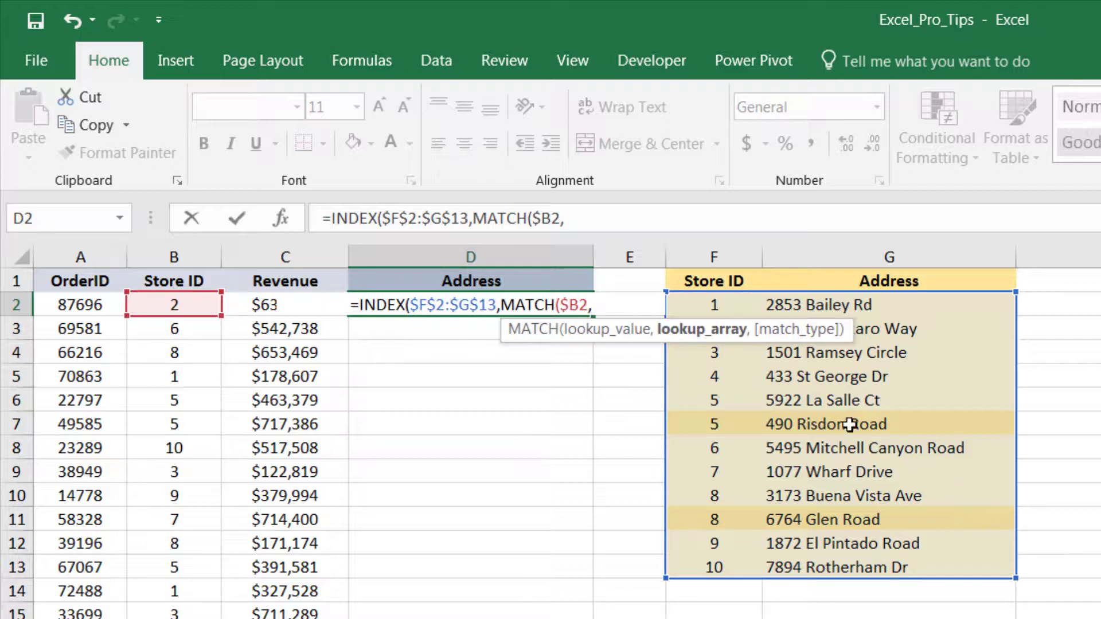
pyautogui.moveTo(708, 306); pyautogui.dragTo(713, 562)
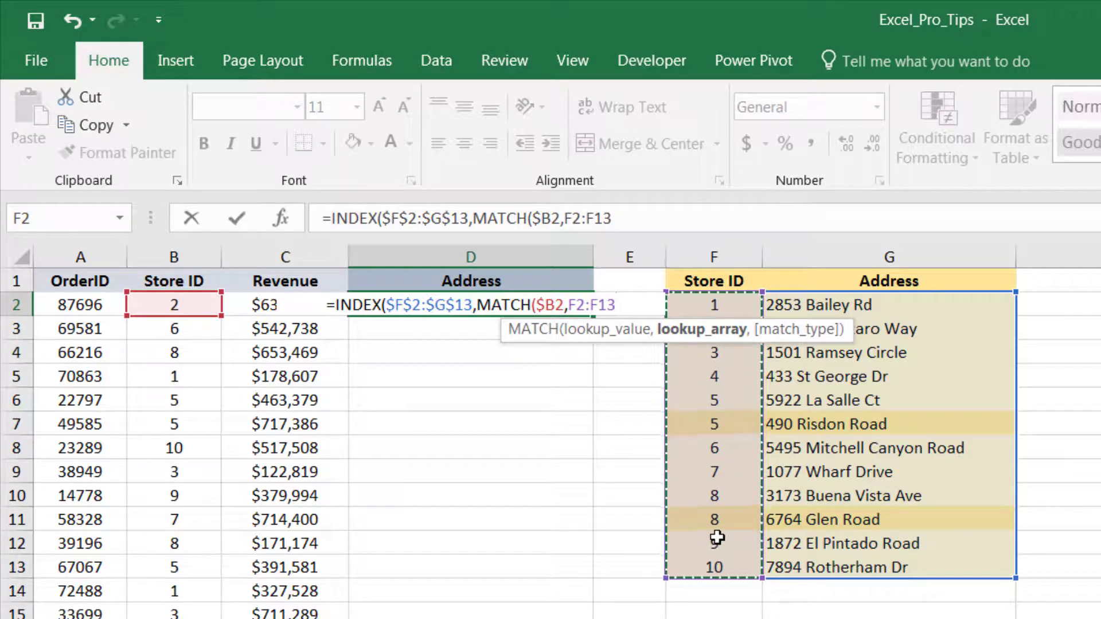
pyautogui.press('F4')
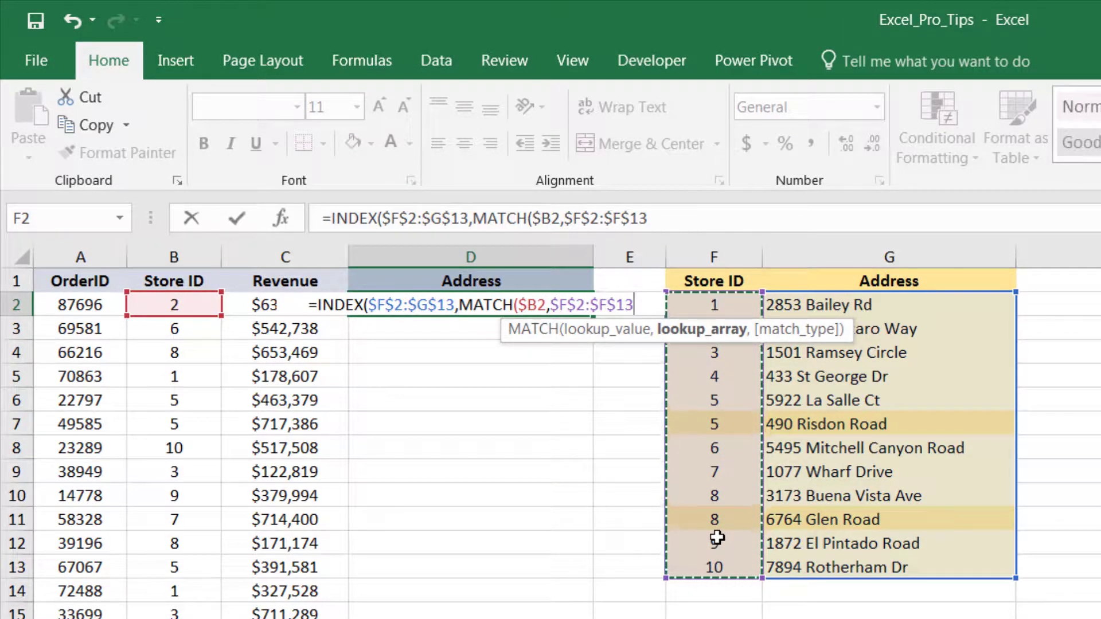
pyautogui.write(',0)')
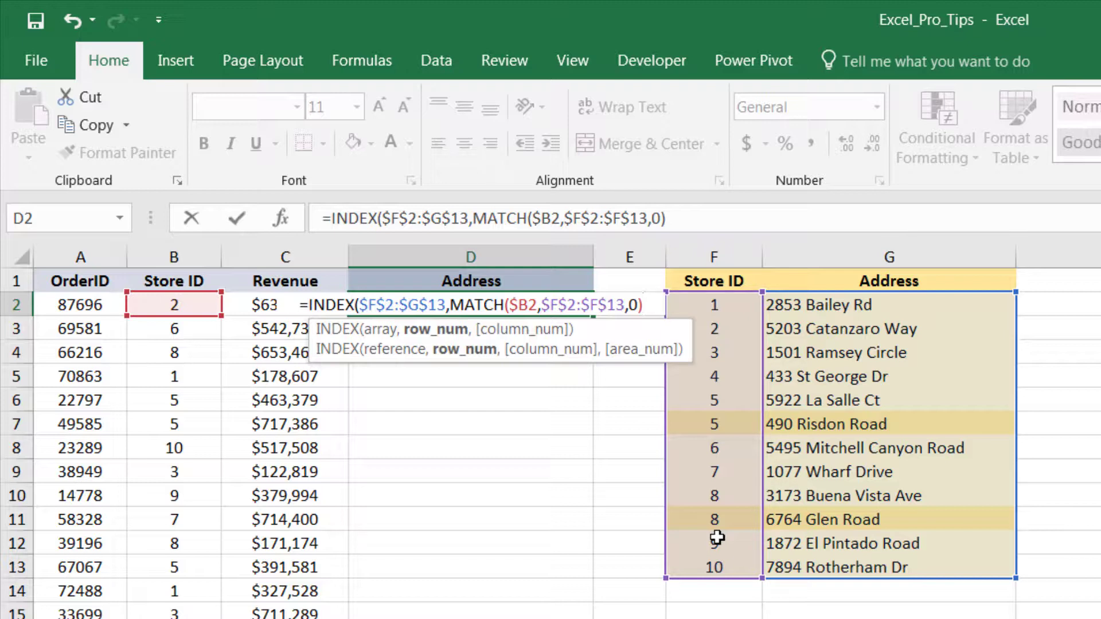
pyautogui.write(',')
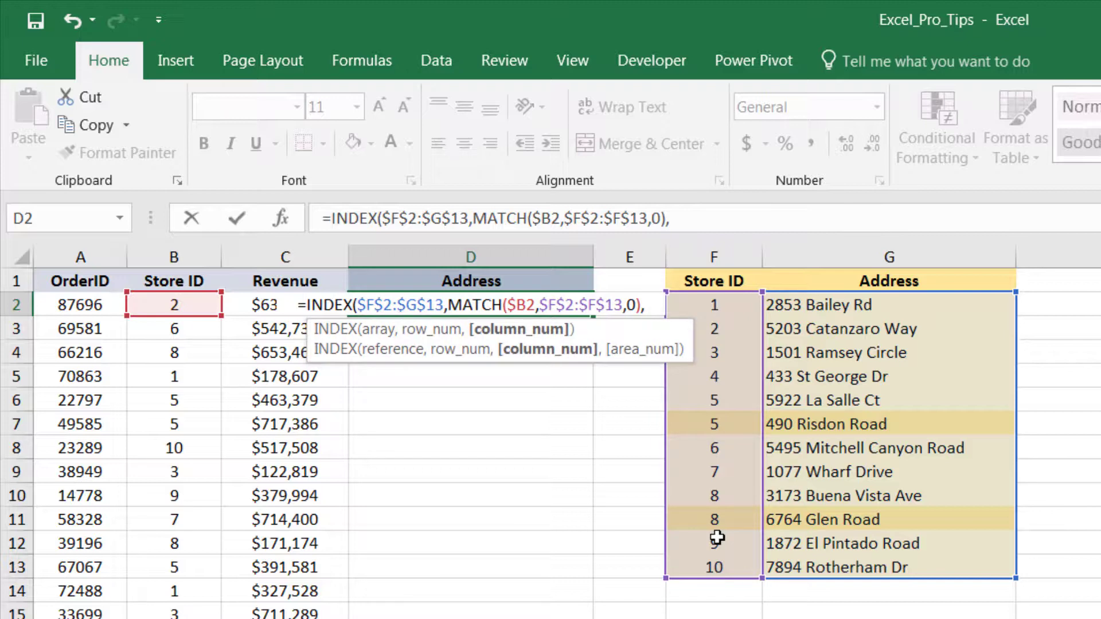
pyautogui.write('2')
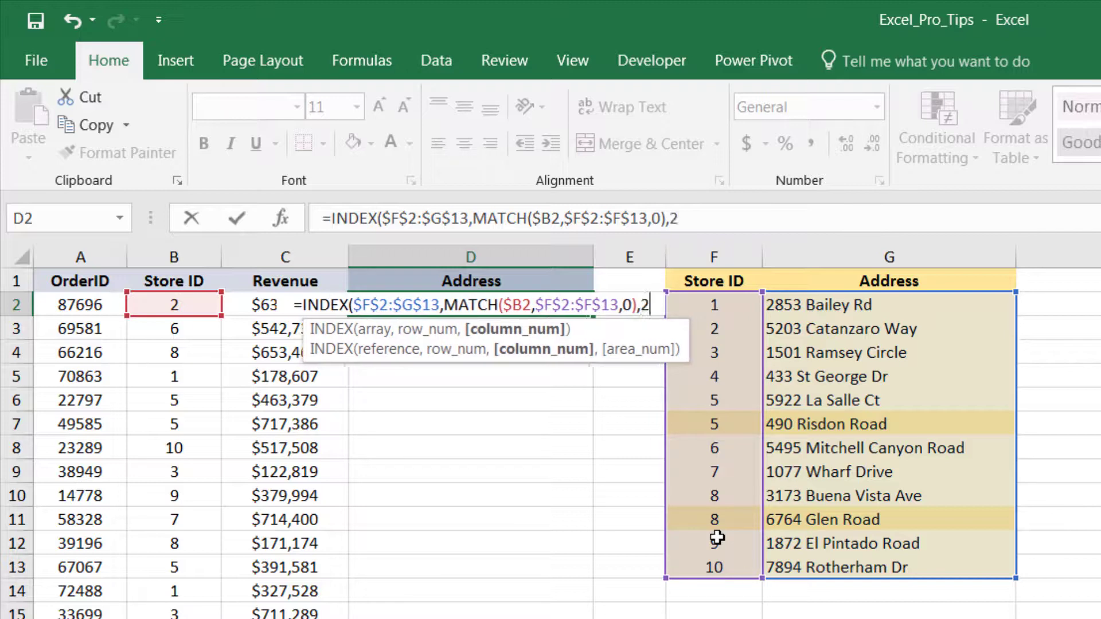
pyautogui.write(')')
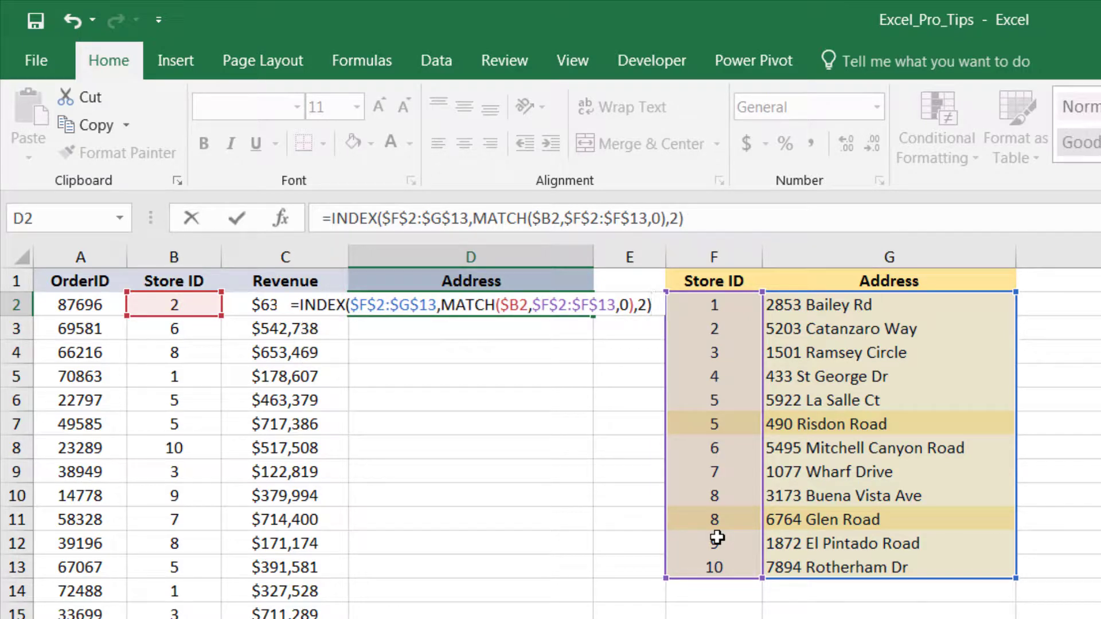
pyautogui.press('Return')
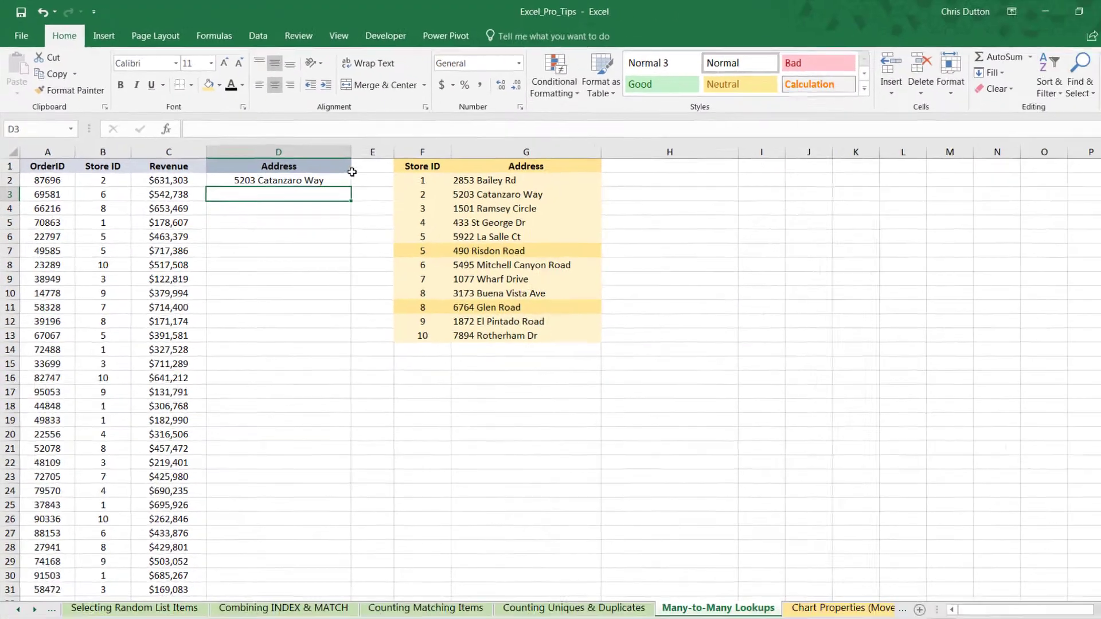
# Step: Fill D2's address formula down all orders and check store 2's lookup address
pyautogui.click(520, 272)
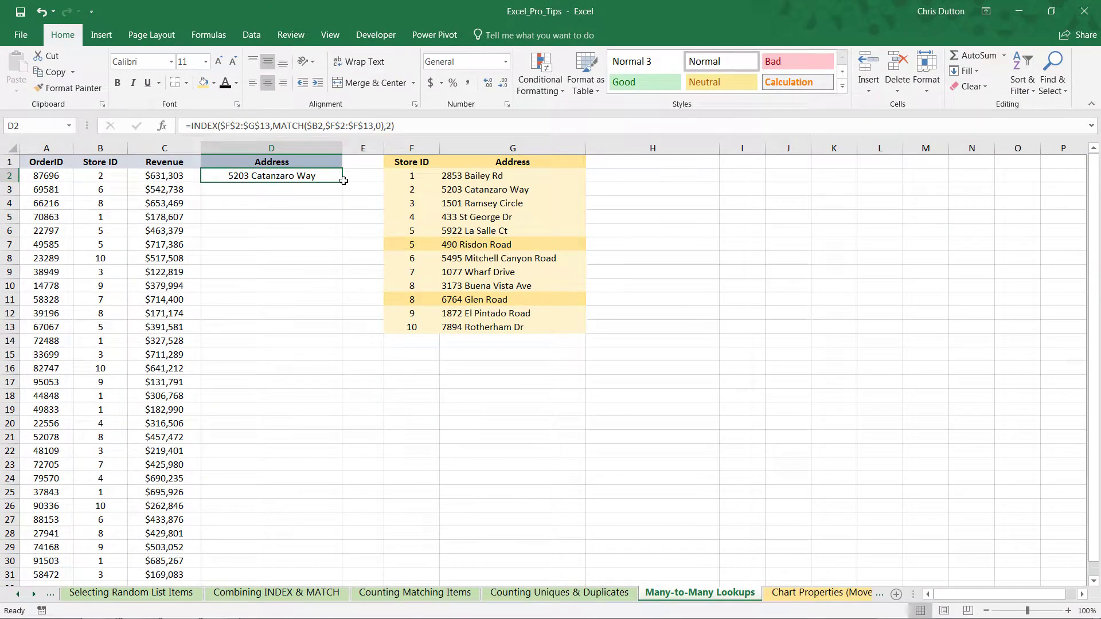
pyautogui.doubleClick(526, 279)
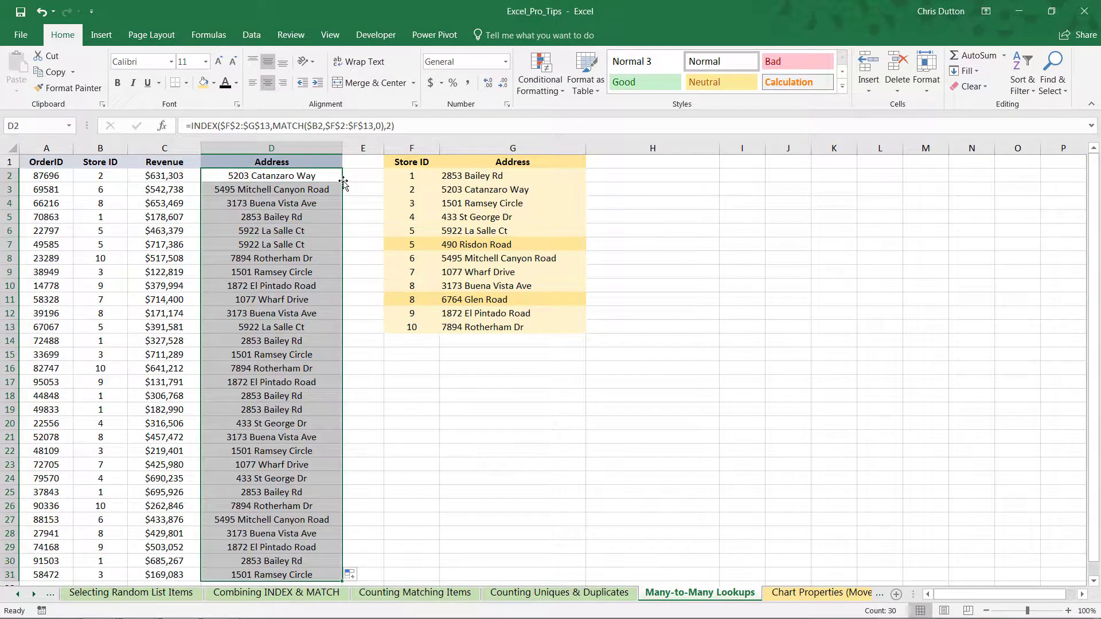
pyautogui.click(93, 178)
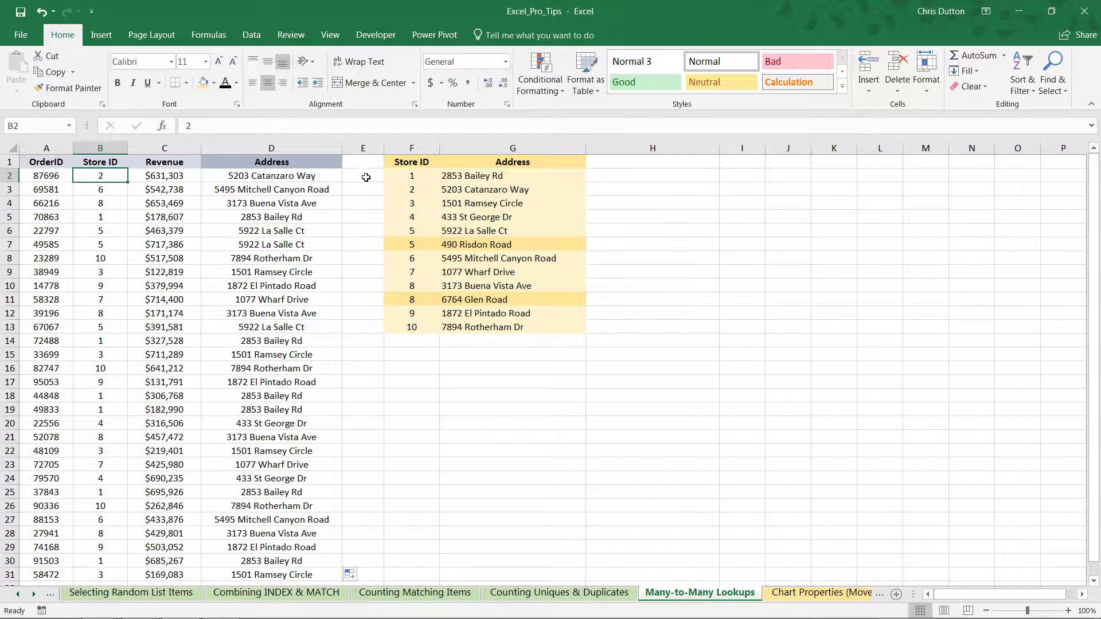
pyautogui.click(486, 190)
# Step: Compare the second and third orders (stores 6 and 8) with their lookup-table rows
pyautogui.click(95, 190)
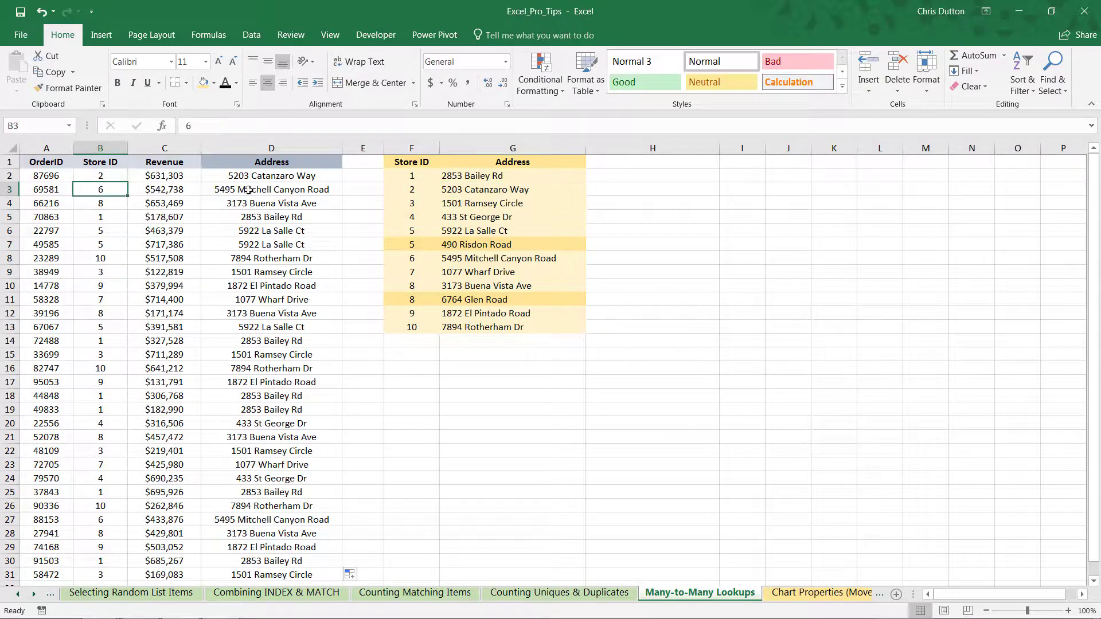
pyautogui.click(252, 190)
pyautogui.click(469, 258)
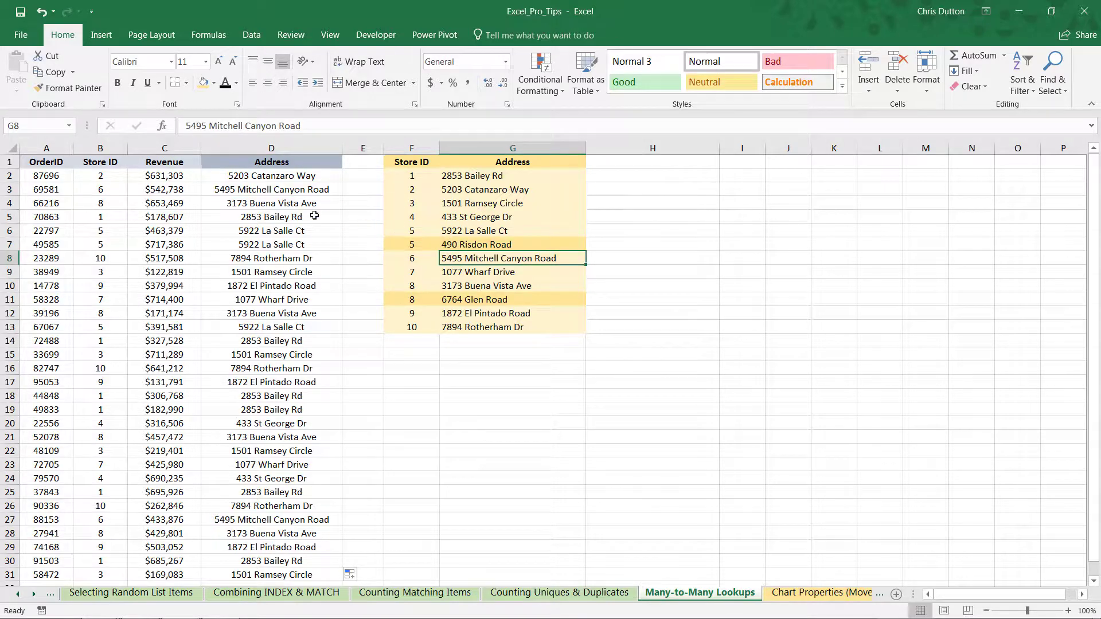
pyautogui.click(105, 204)
pyautogui.click(237, 205)
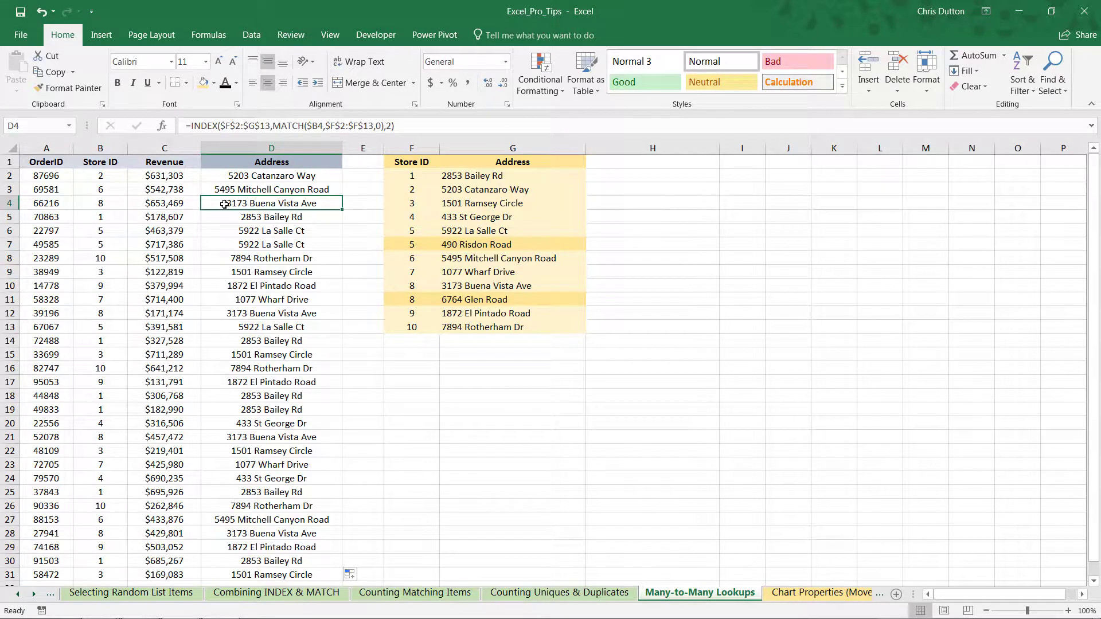
pyautogui.moveTo(414, 285); pyautogui.dragTo(474, 286)
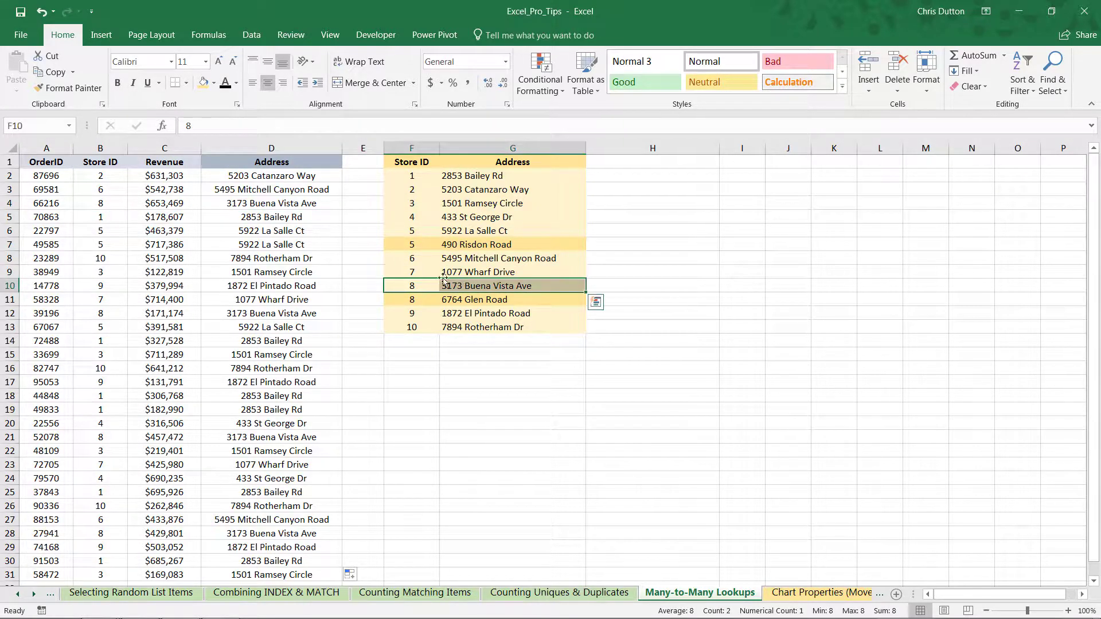
# Step: Compare row 6's store 5 address with both store 5 rows and the second store 8 row, 6764 Glen Road
pyautogui.click(113, 236)
pyautogui.click(275, 231)
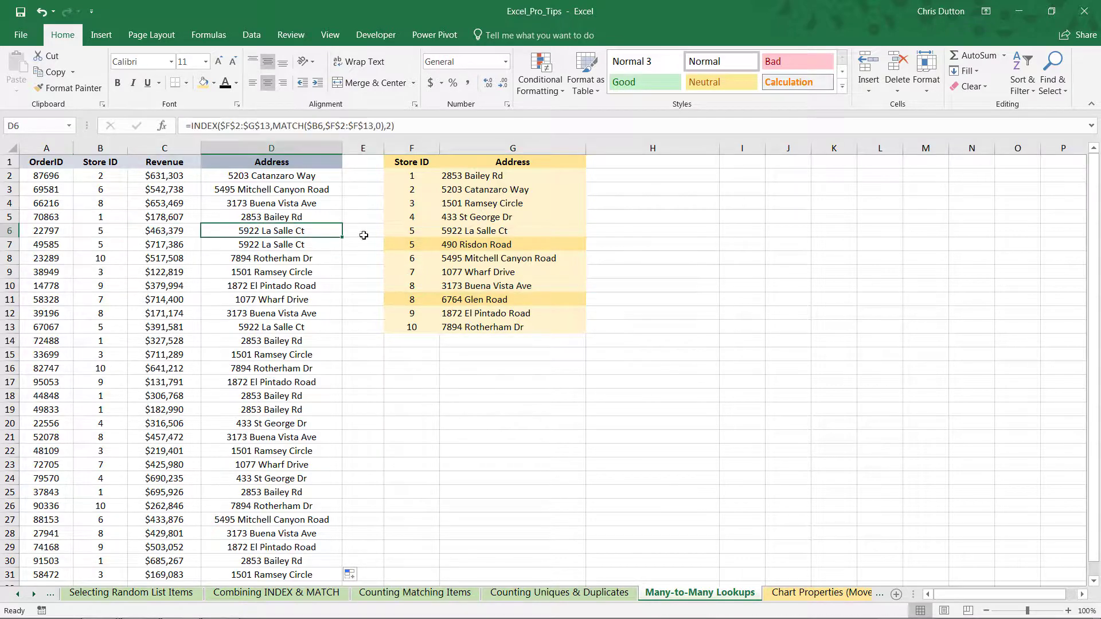
pyautogui.click(403, 230)
pyautogui.moveTo(403, 230); pyautogui.dragTo(494, 230)
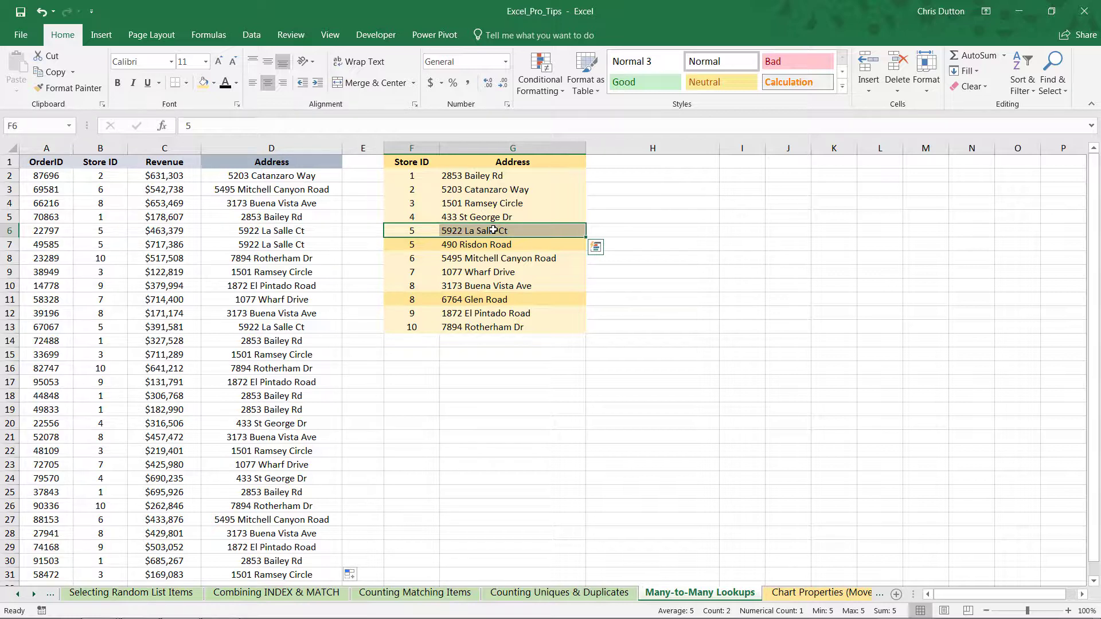
pyautogui.moveTo(412, 244); pyautogui.dragTo(476, 244)
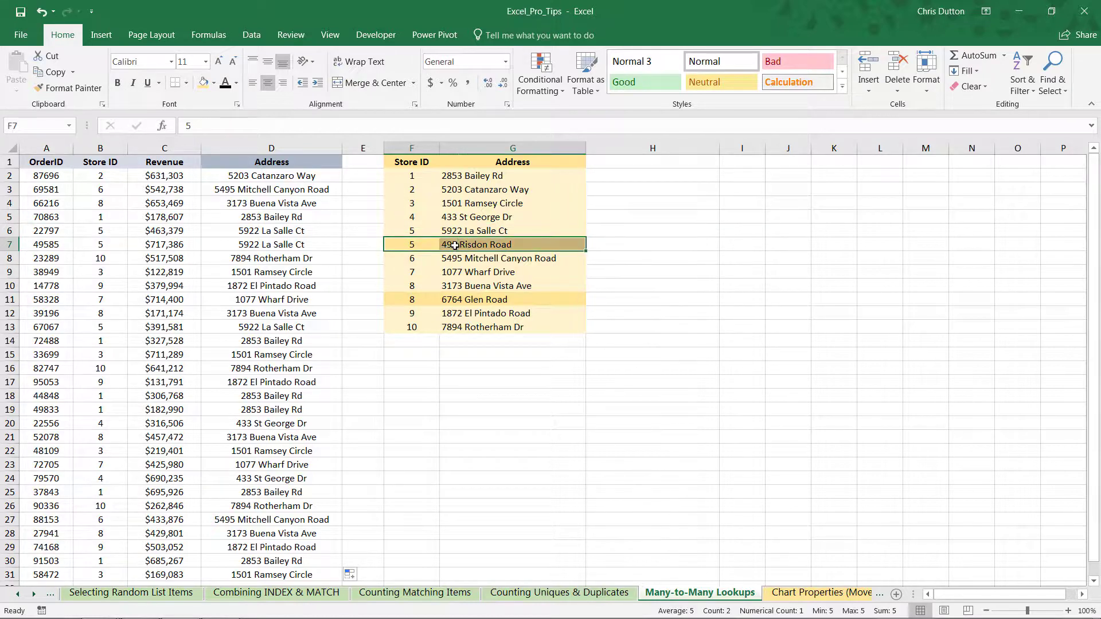
pyautogui.click(412, 298)
pyautogui.keyDown('shift'); pyautogui.click(482, 299); pyautogui.keyUp('shift')
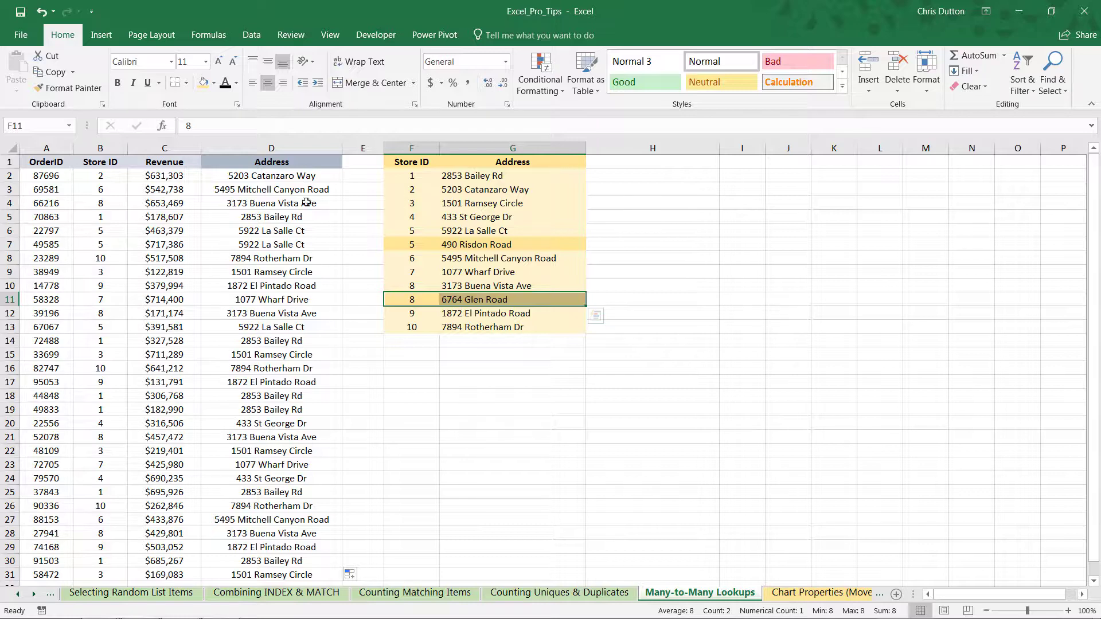
# Step: Insert a new column C before Revenue with the header '# Instances'
pyautogui.rightClick(166, 149)
pyautogui.click(188, 246)
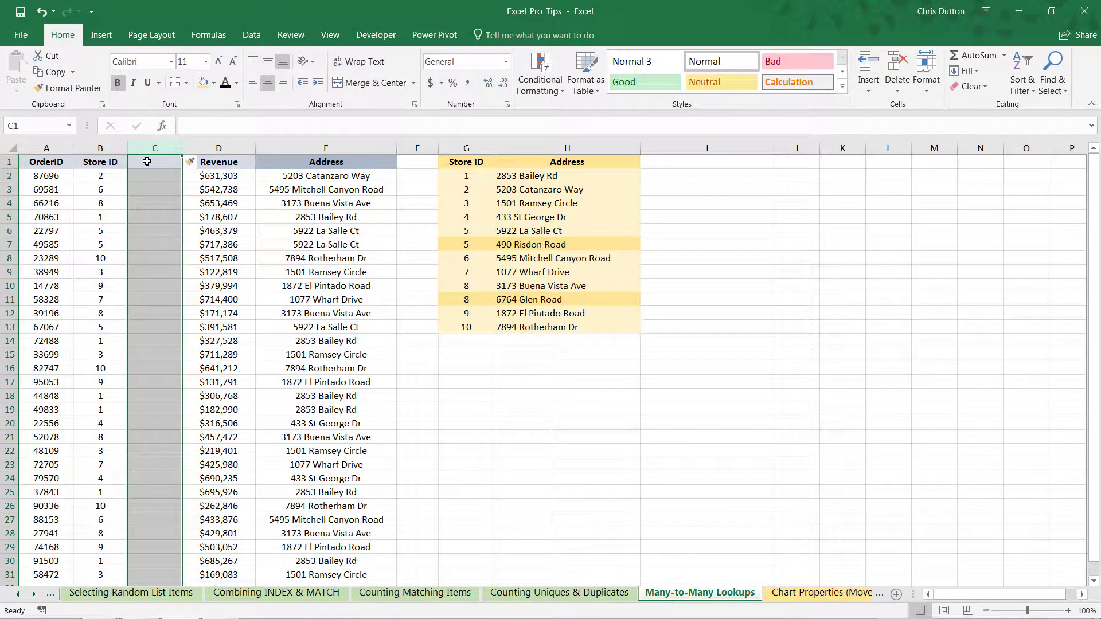
pyautogui.click(147, 162)
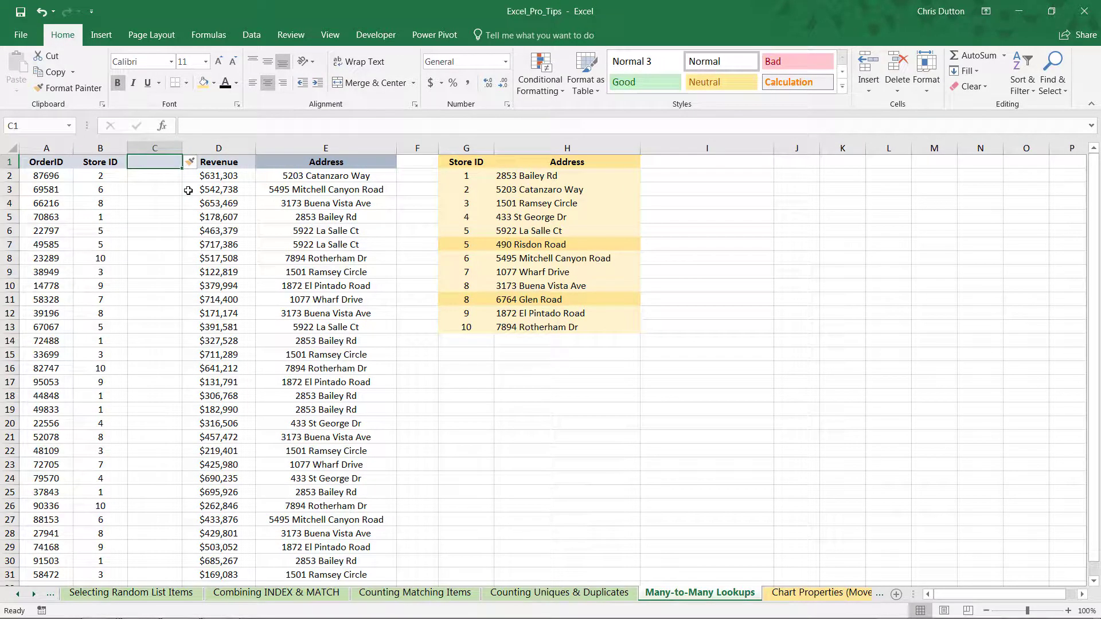
pyautogui.write('#')
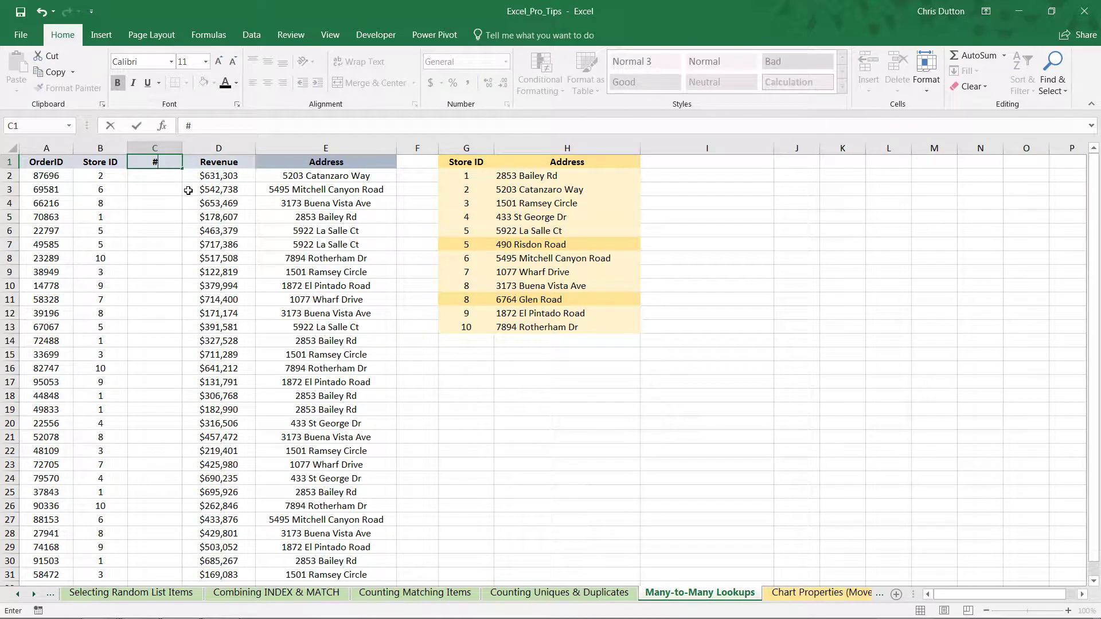
pyautogui.write(' Instances')
pyautogui.press('Return')
# Step: Enter =COUNTIF($G$2:$G$13,B2) in C2 and fill it down to row 31
pyautogui.write('=COUNTIF(')
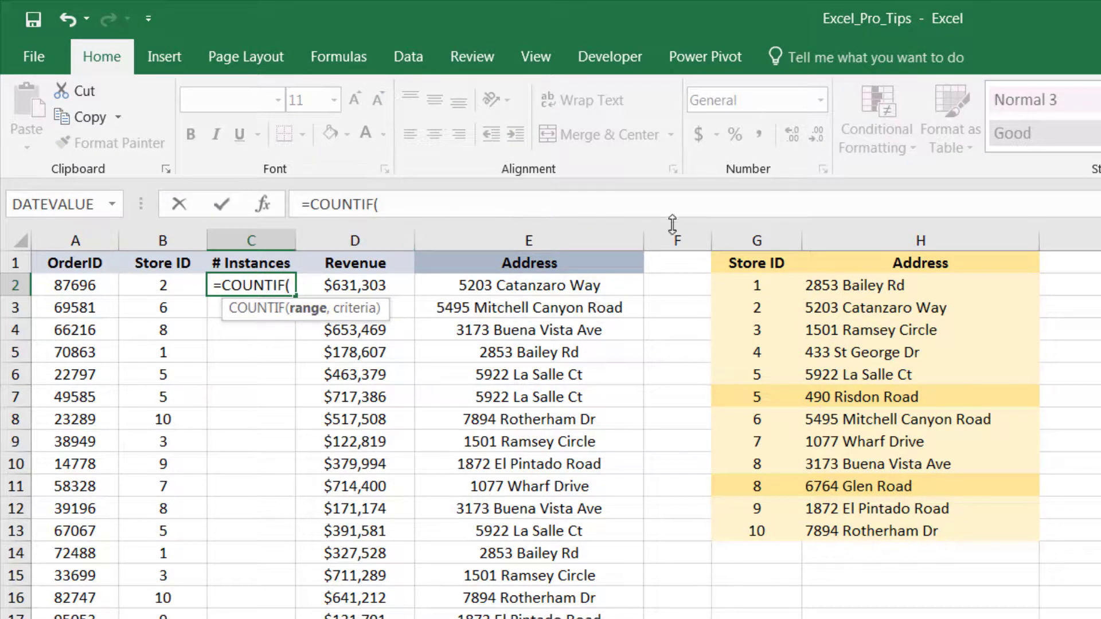
pyautogui.click(745, 284)
pyautogui.moveTo(745, 284); pyautogui.dragTo(751, 531)
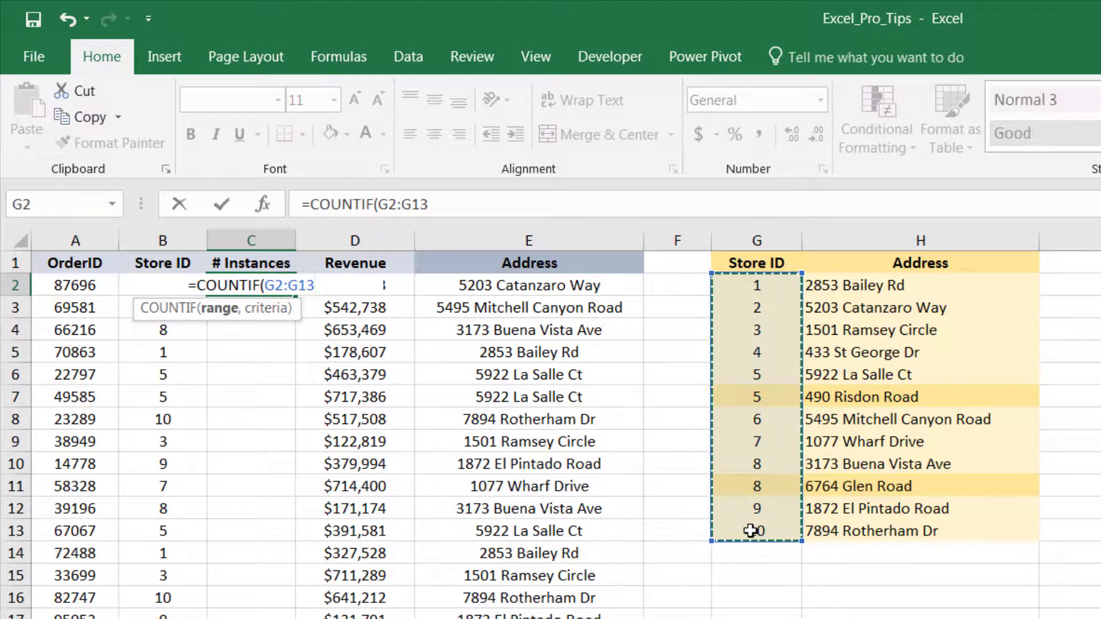
pyautogui.press('F4')
pyautogui.write(',')
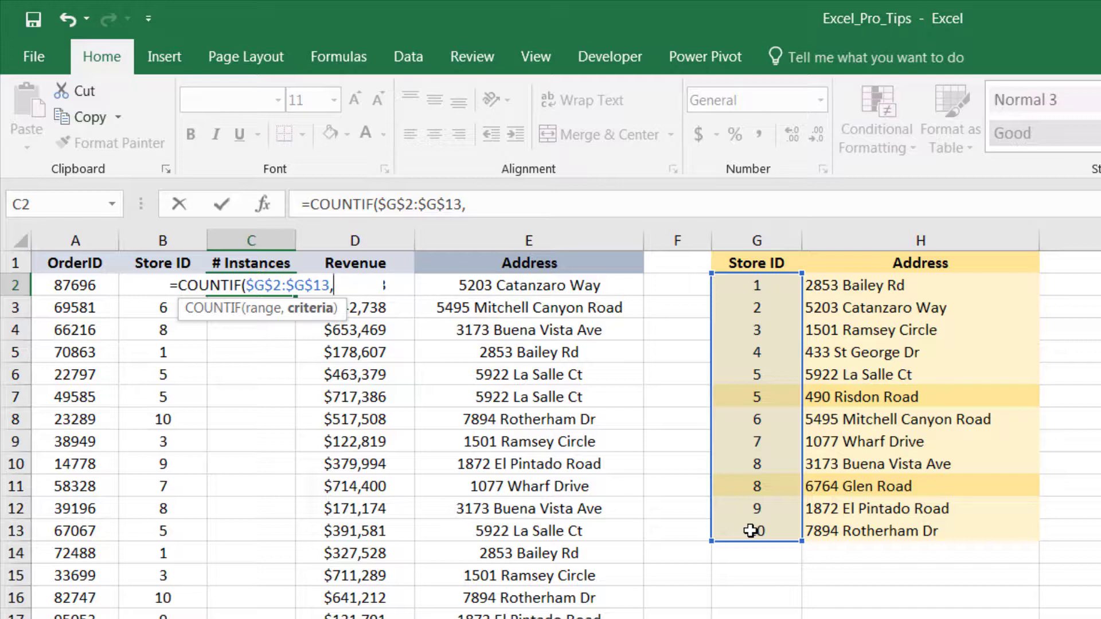
pyautogui.press('Left')
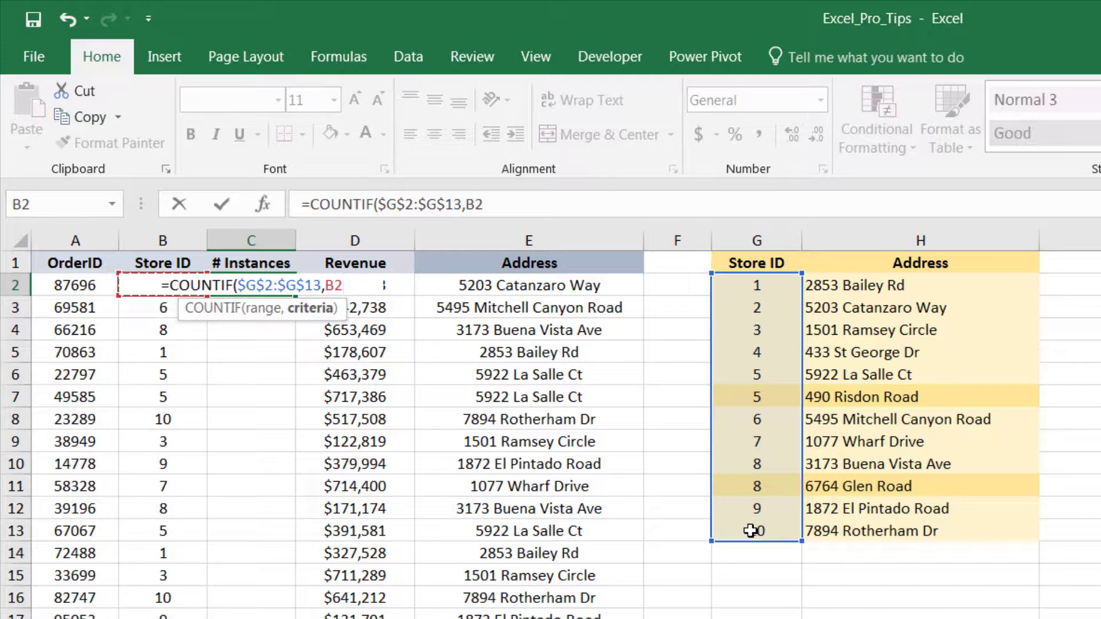
pyautogui.write(')')
pyautogui.press('Return')
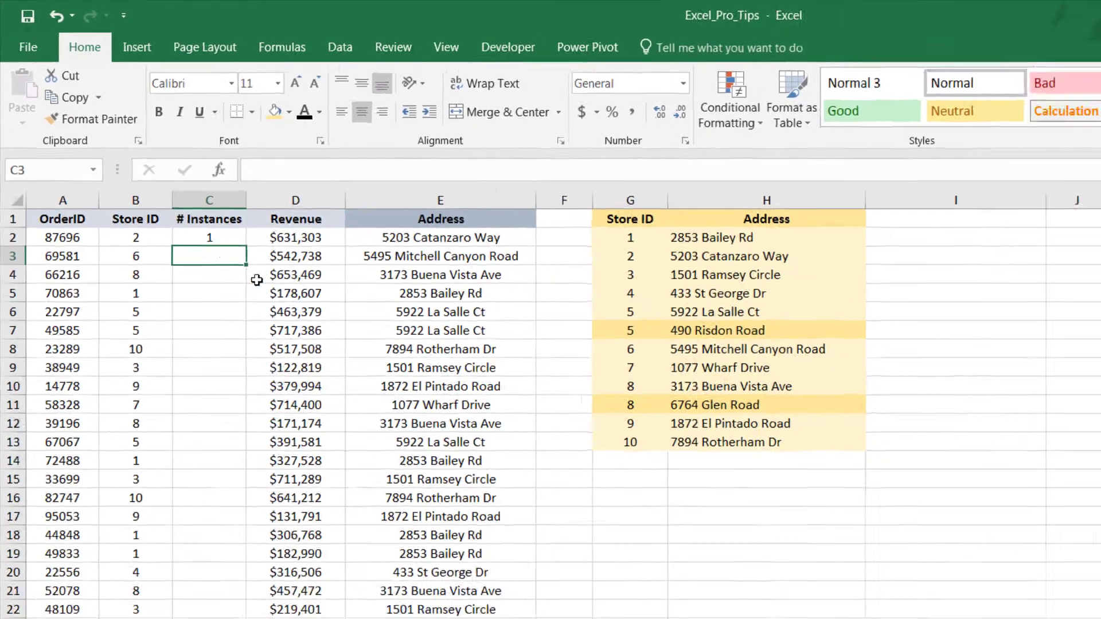
pyautogui.click(252, 285)
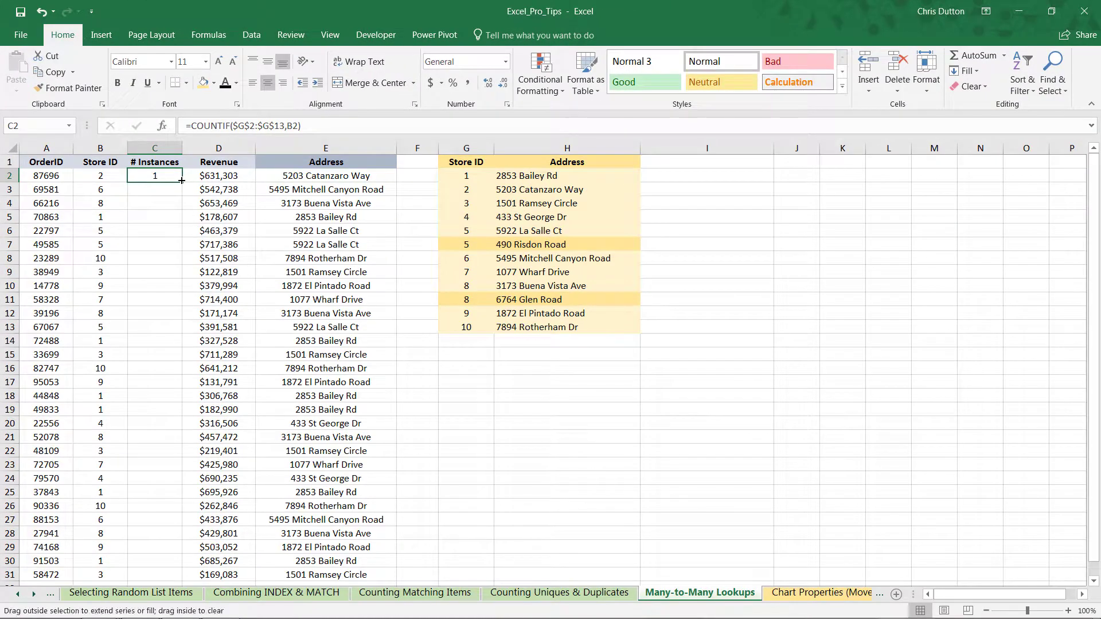
pyautogui.doubleClick(182, 181)
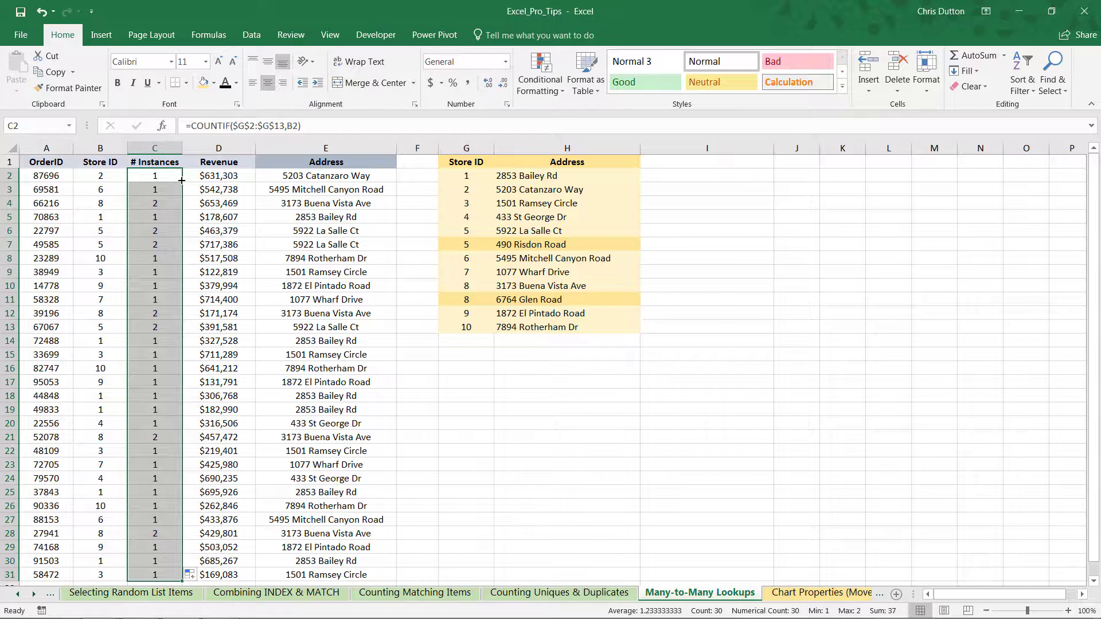
pyautogui.click(146, 180)
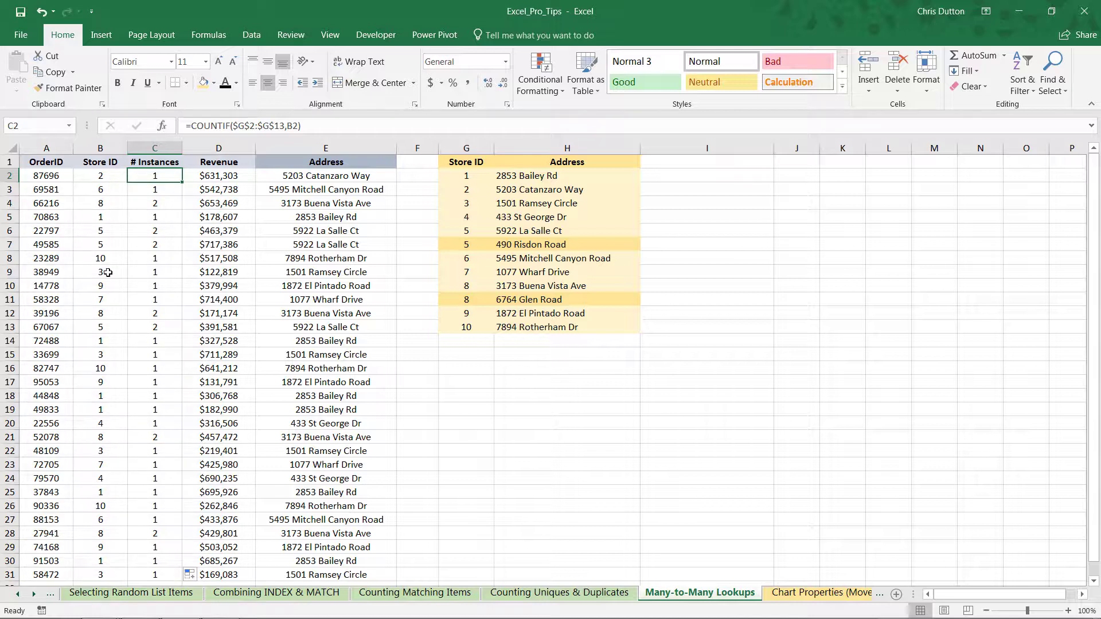
pyautogui.click(100, 206)
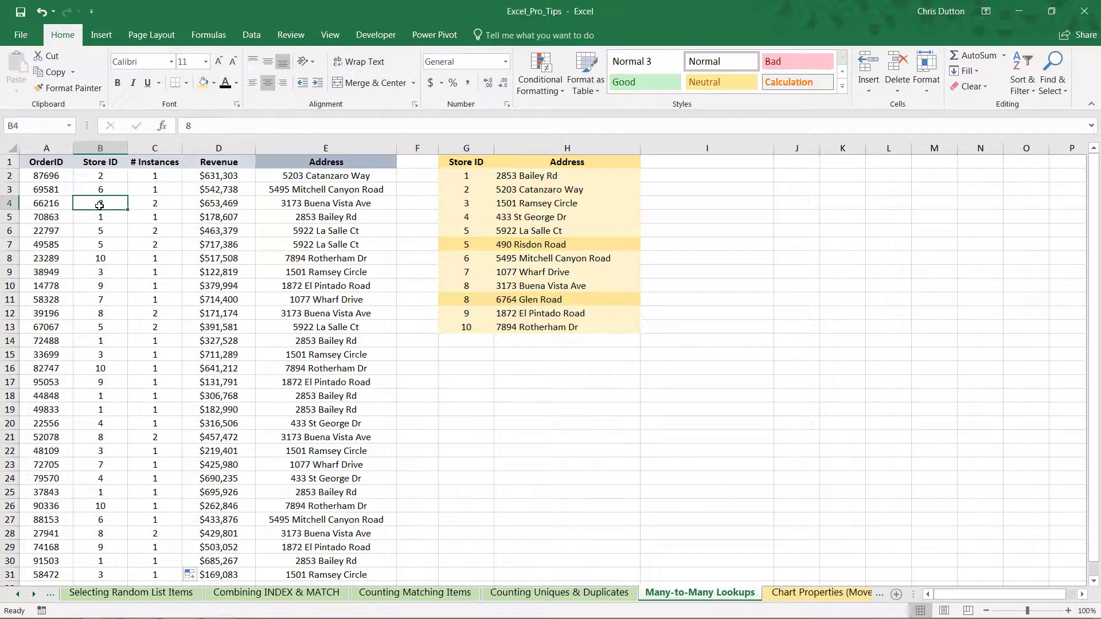
pyautogui.moveTo(99, 232); pyautogui.dragTo(101, 246)
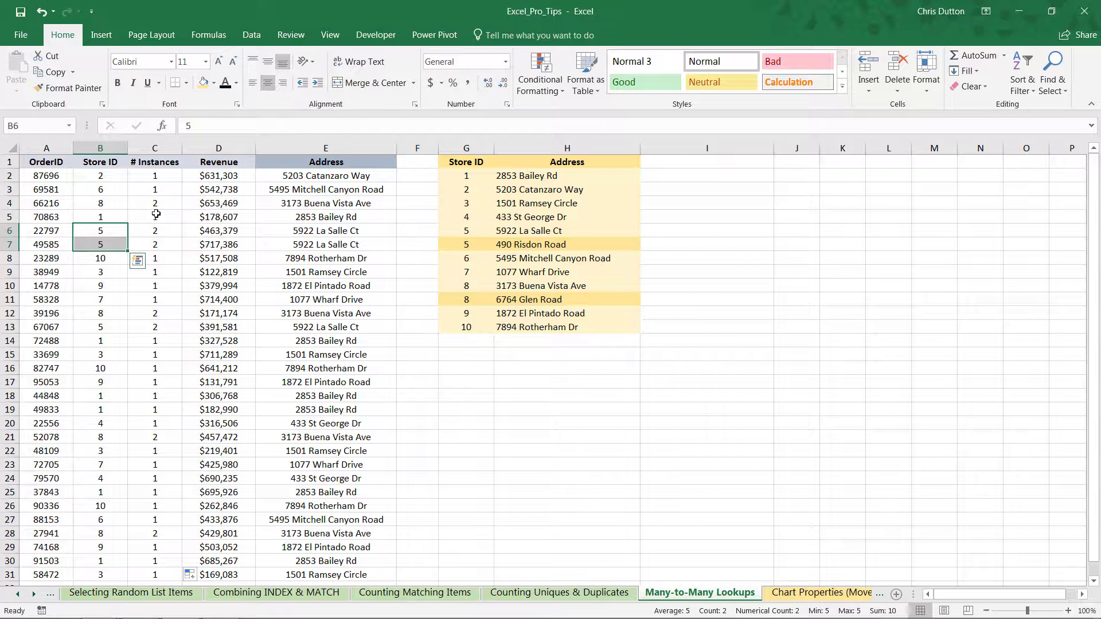
pyautogui.click(148, 161)
pyautogui.hotkey('ctrl', 'shift', 'Down')
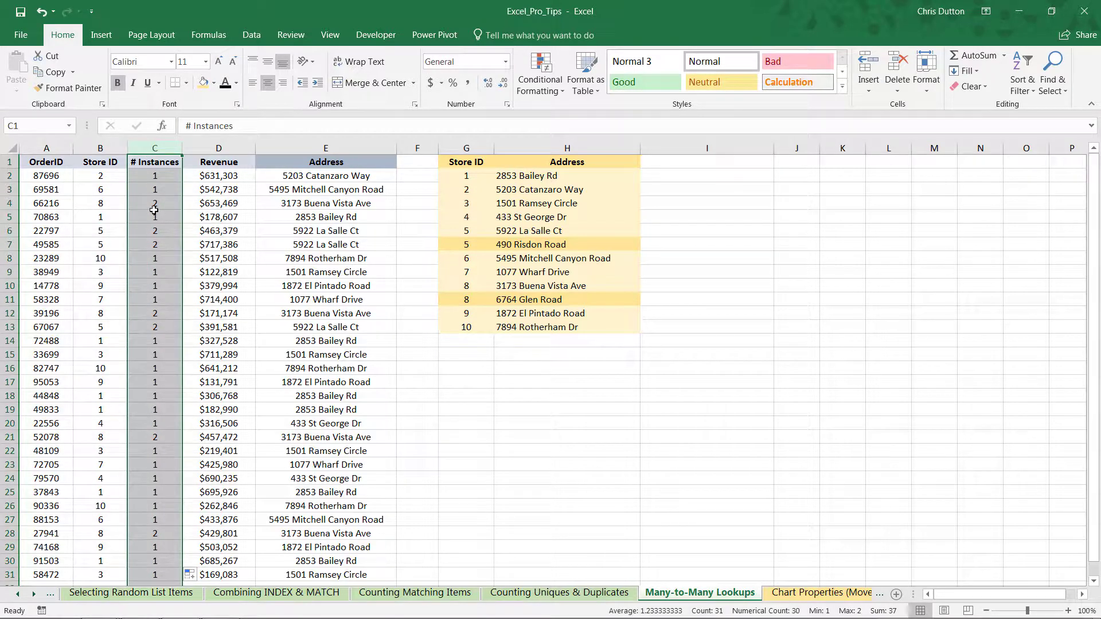
pyautogui.click(319, 178)
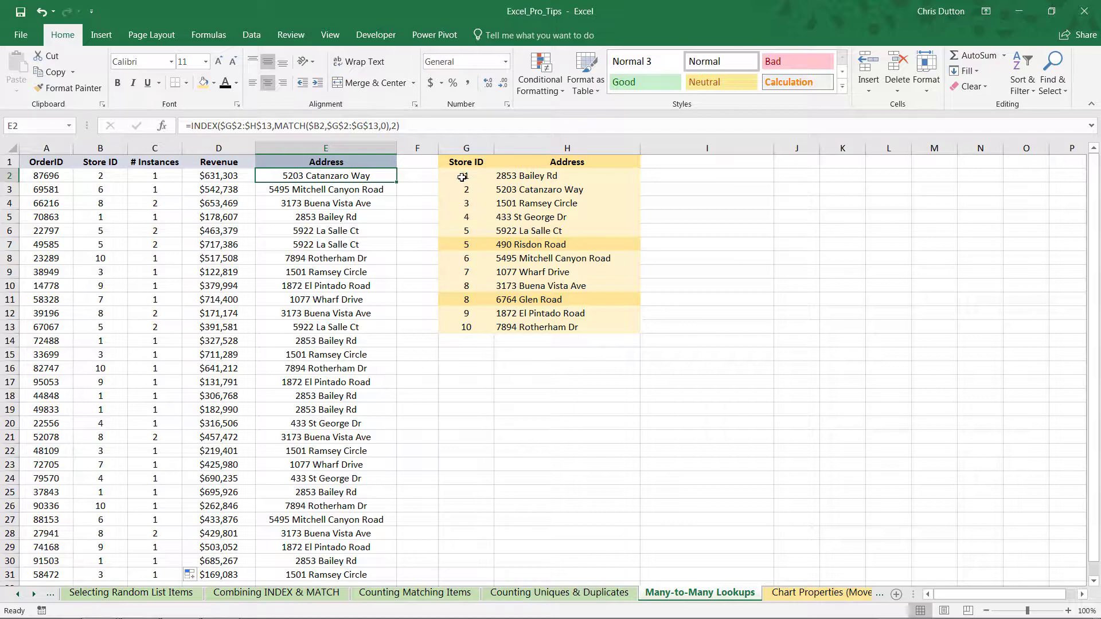
# Step: Edit E2's formula to add +C2 right after the MATCH(...,0) part
pyautogui.click(337, 125)
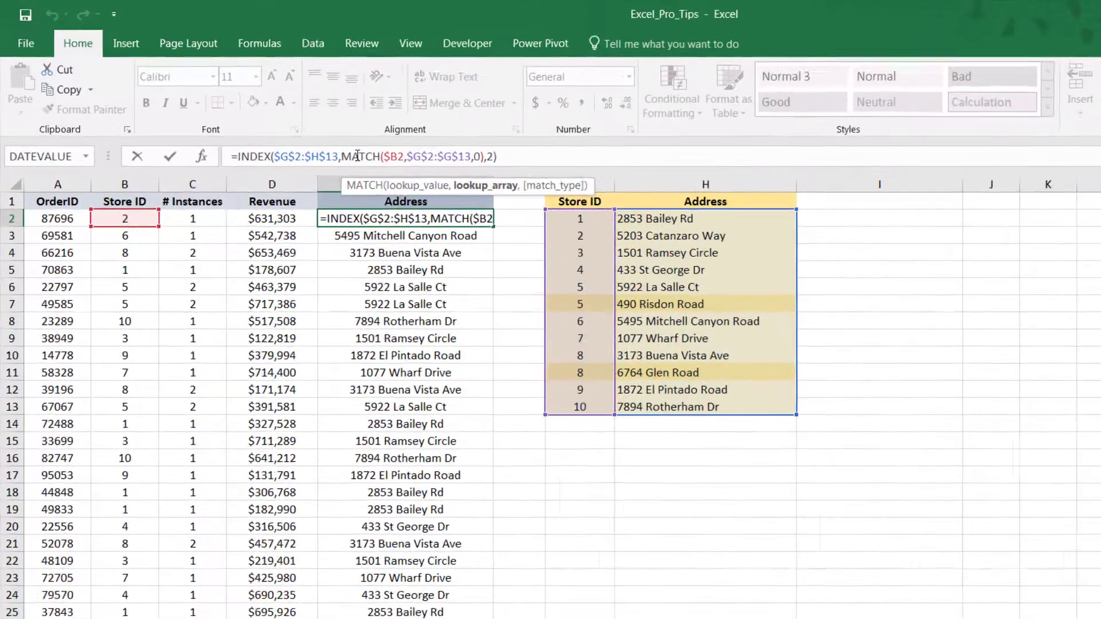
pyautogui.click(287, 126)
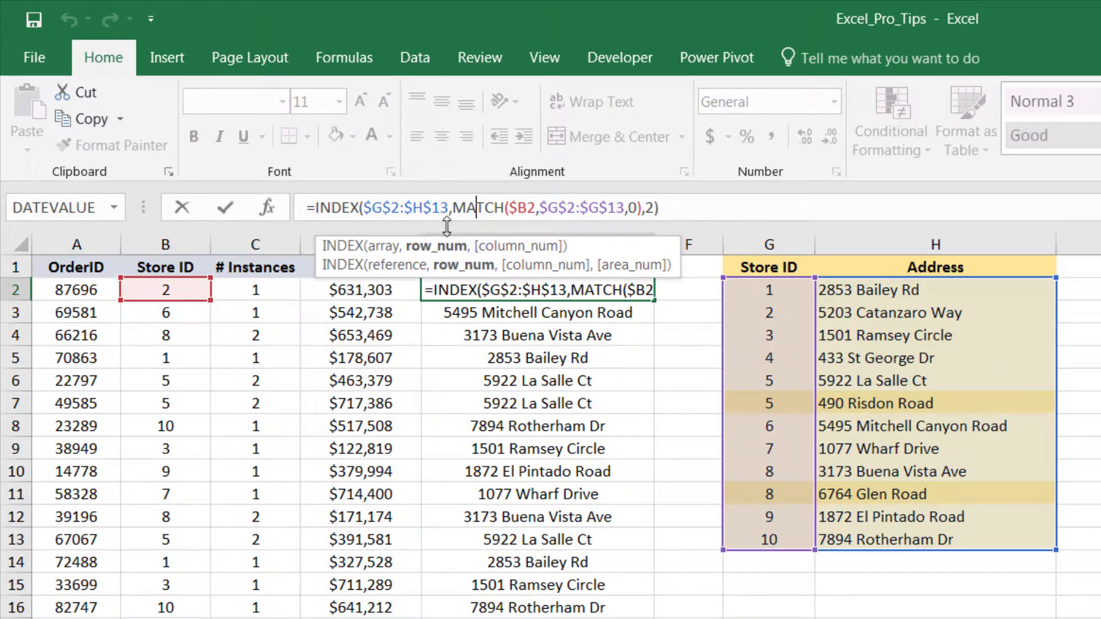
pyautogui.click(642, 205)
pyautogui.write('+')
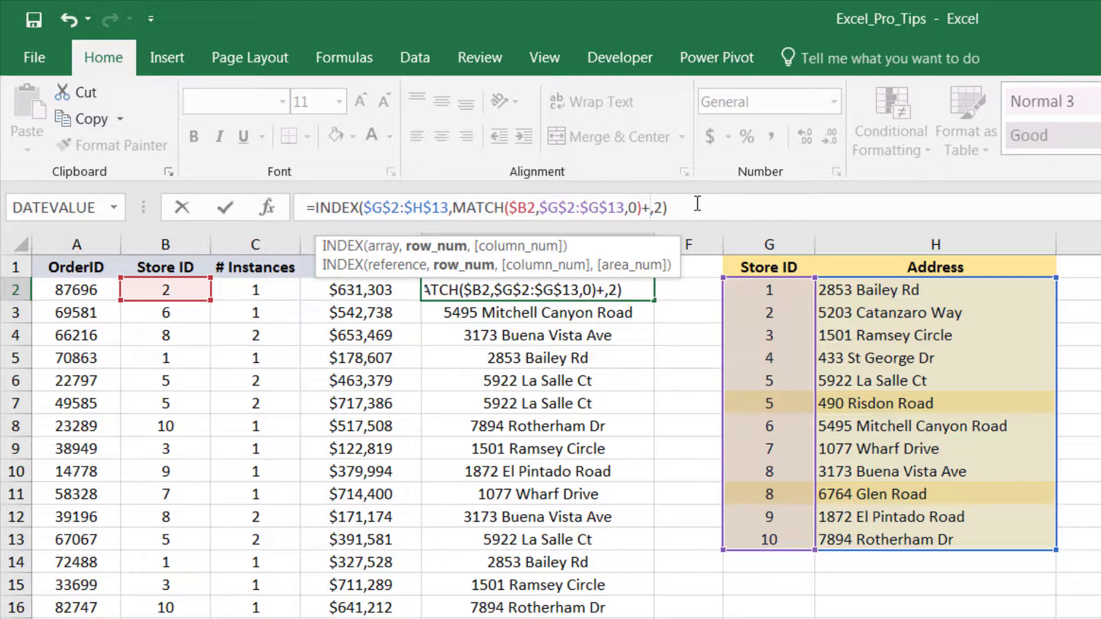
pyautogui.click(255, 290)
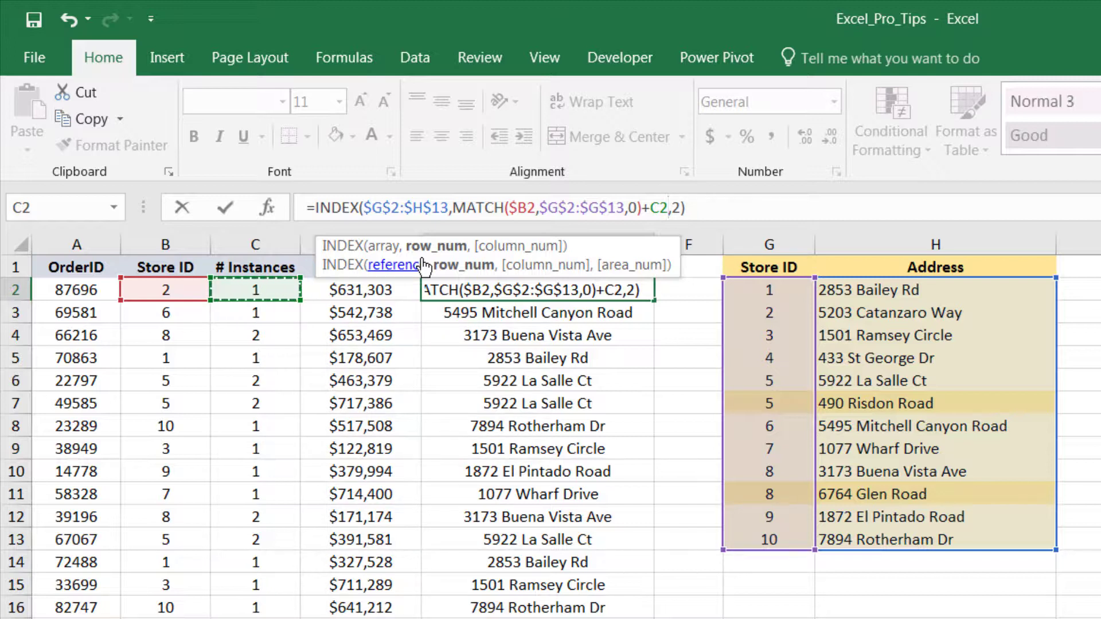
# Step: Commit the +C2 formula in E2 and fill it down the Address column
pyautogui.press('Return')
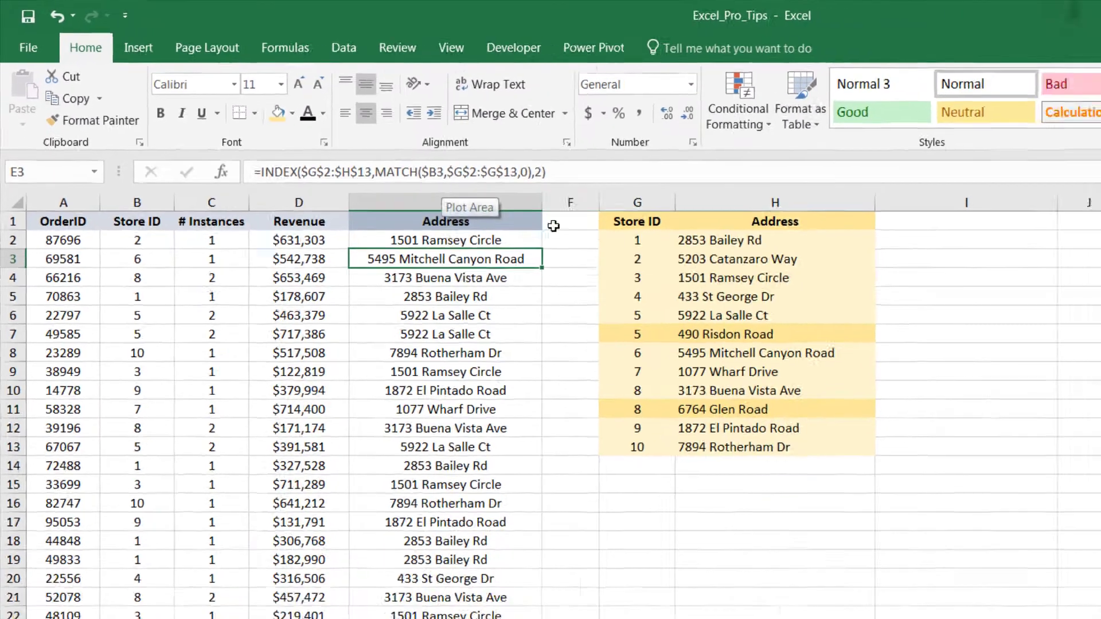
pyautogui.click(645, 289)
pyautogui.doubleClick(391, 173)
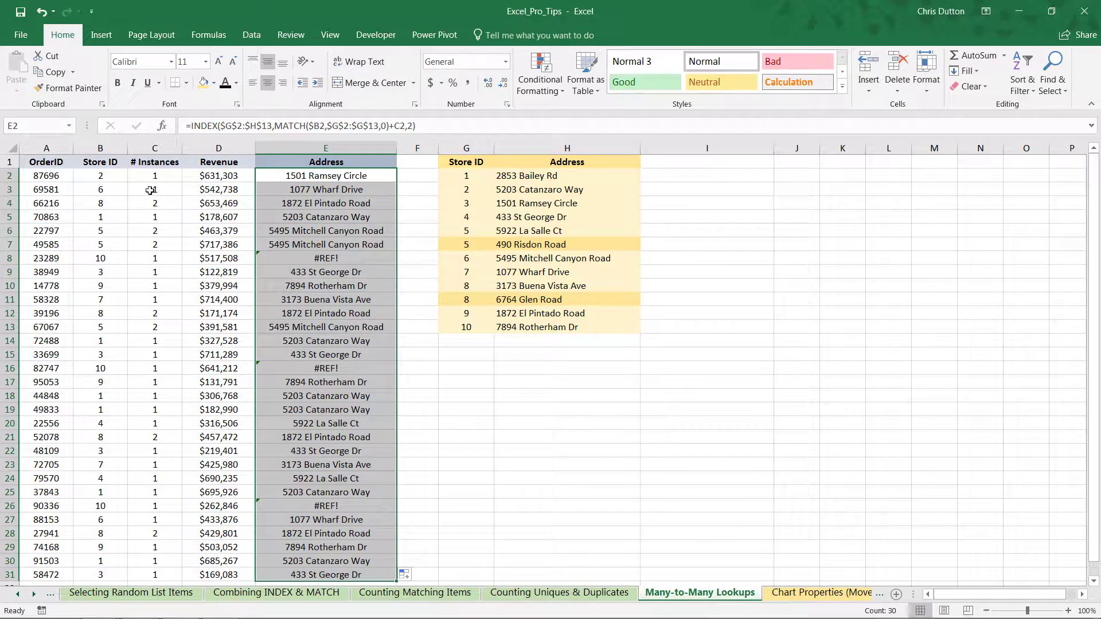
# Step: Check the results: #REF! in E8 and 5495 Mitchell Canyon Road for store 5 in E6
pyautogui.click(295, 174)
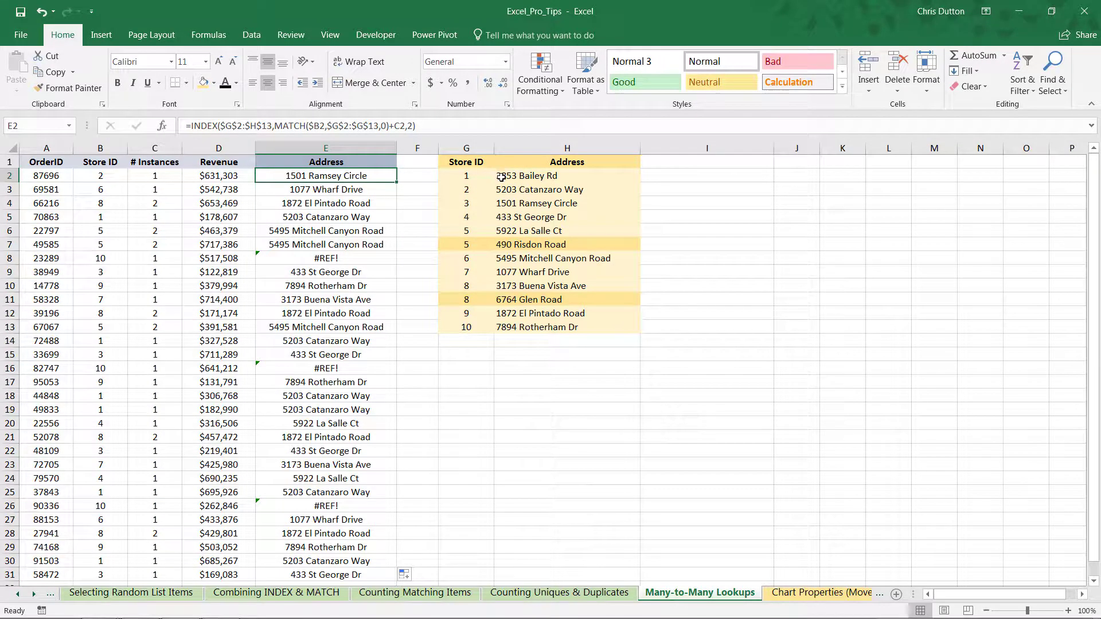
pyautogui.click(512, 203)
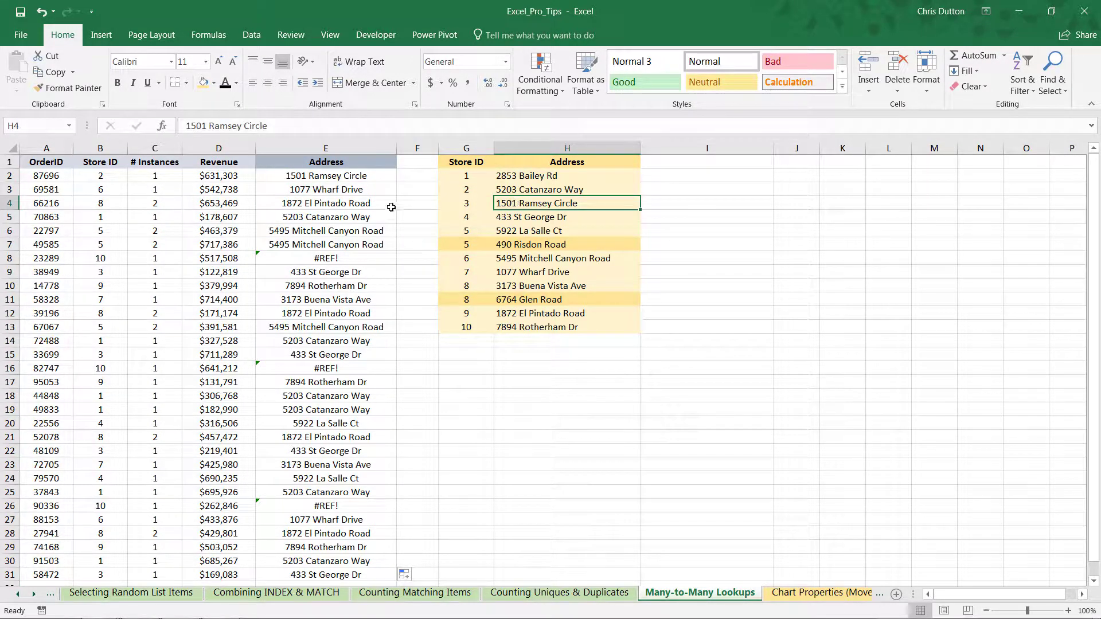
pyautogui.click(304, 258)
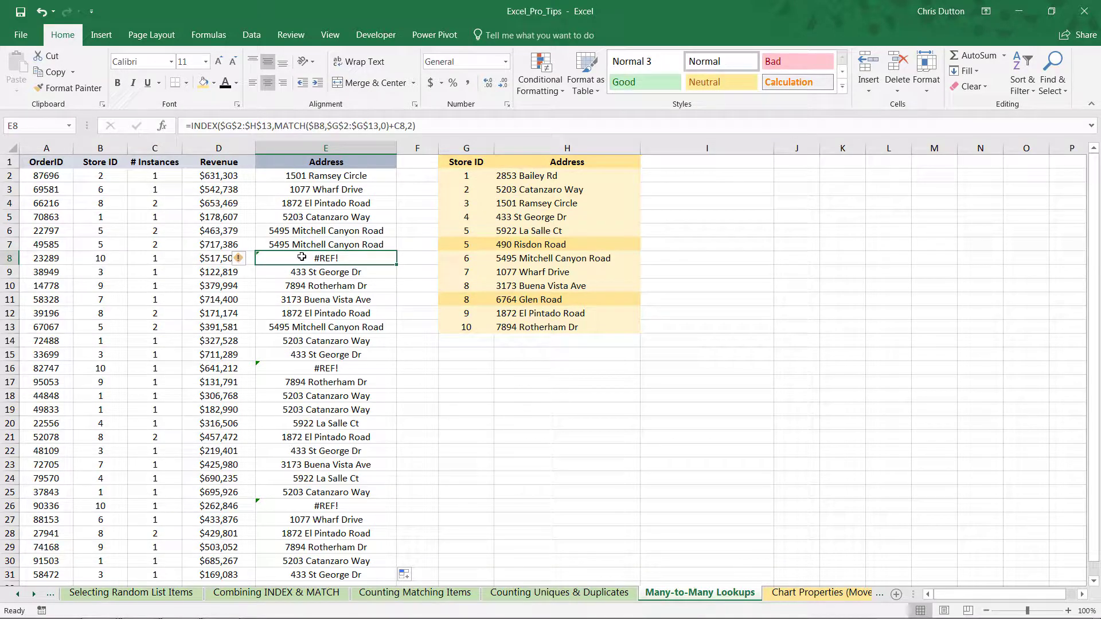
pyautogui.click(541, 338)
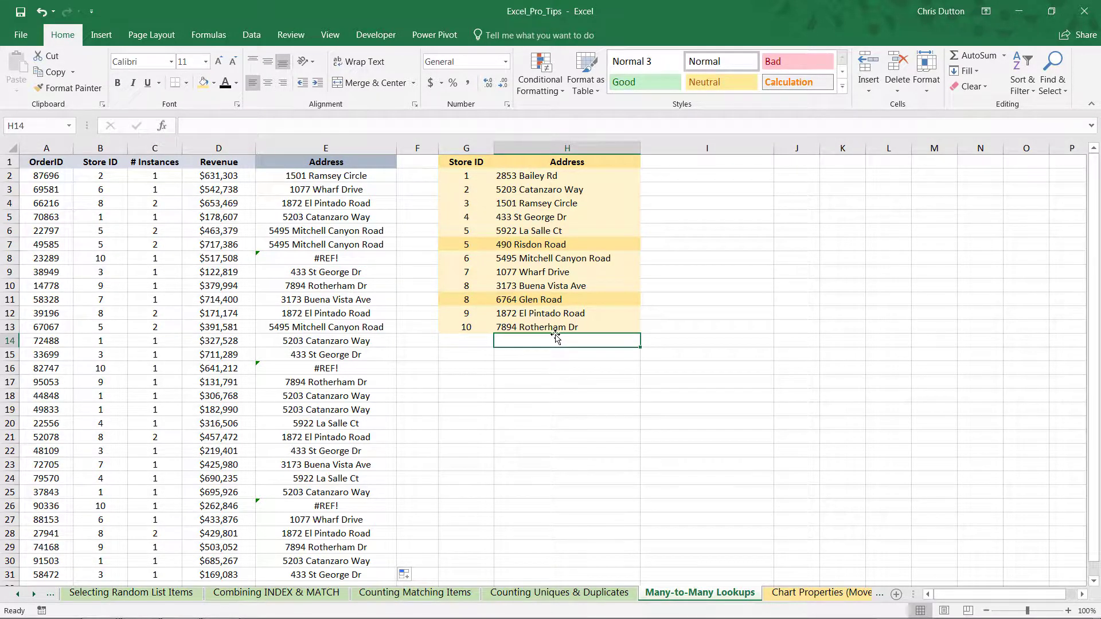
pyautogui.click(114, 232)
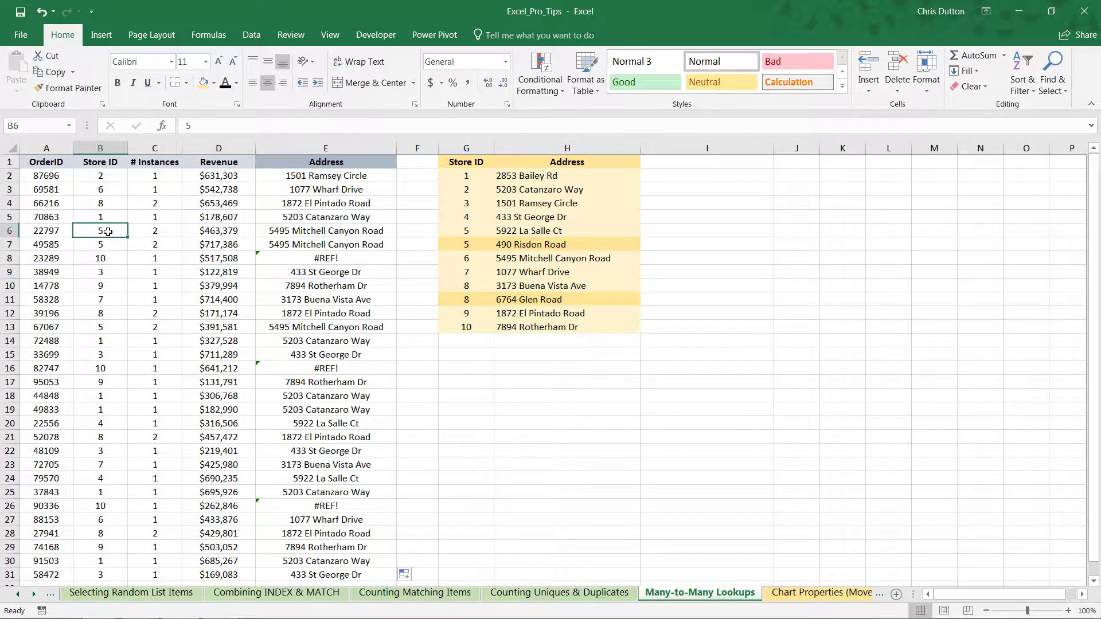
pyautogui.click(324, 230)
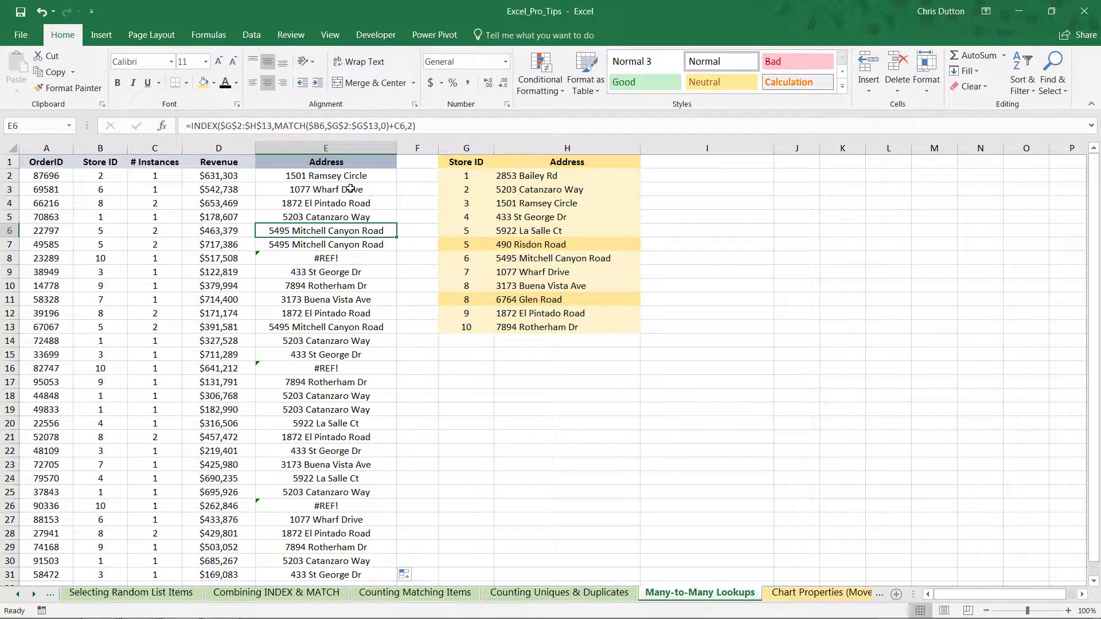
# Step: Change E2's offset to +(C2-1) and refill the Address column, giving store 5 490 Risdon Road
pyautogui.click(333, 177)
pyautogui.click(400, 126)
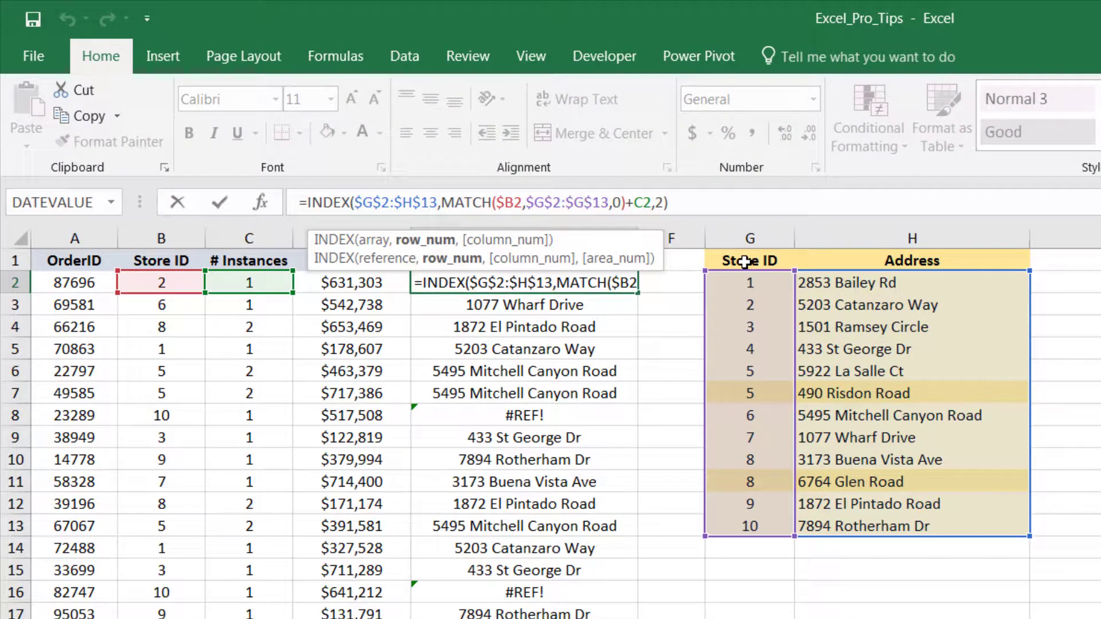
pyautogui.write('(')
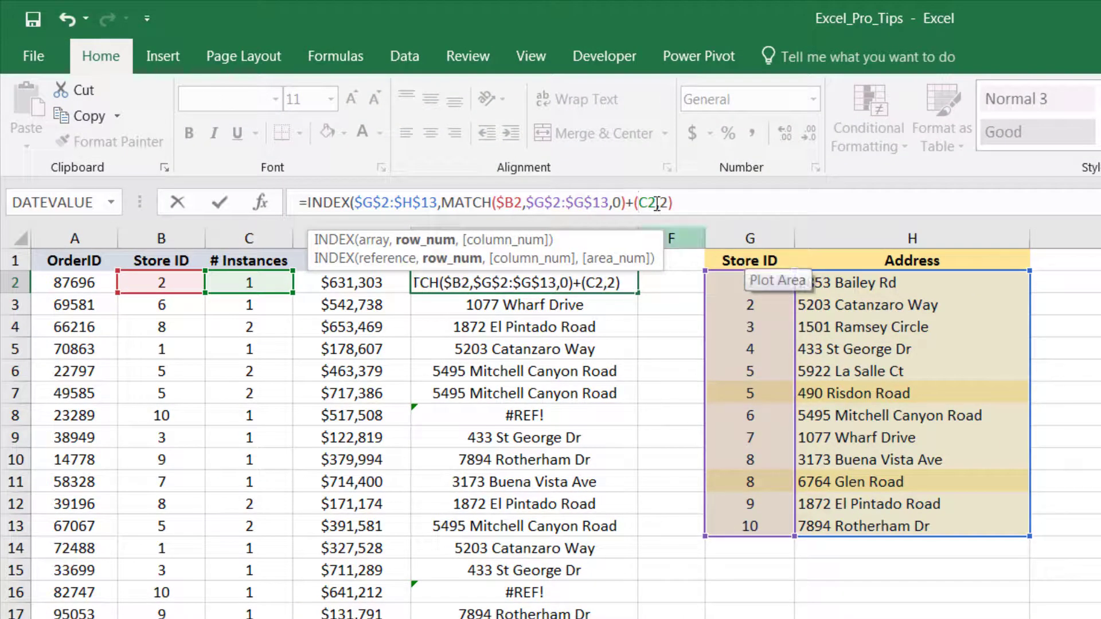
pyautogui.click(654, 202)
pyautogui.write('-1)')
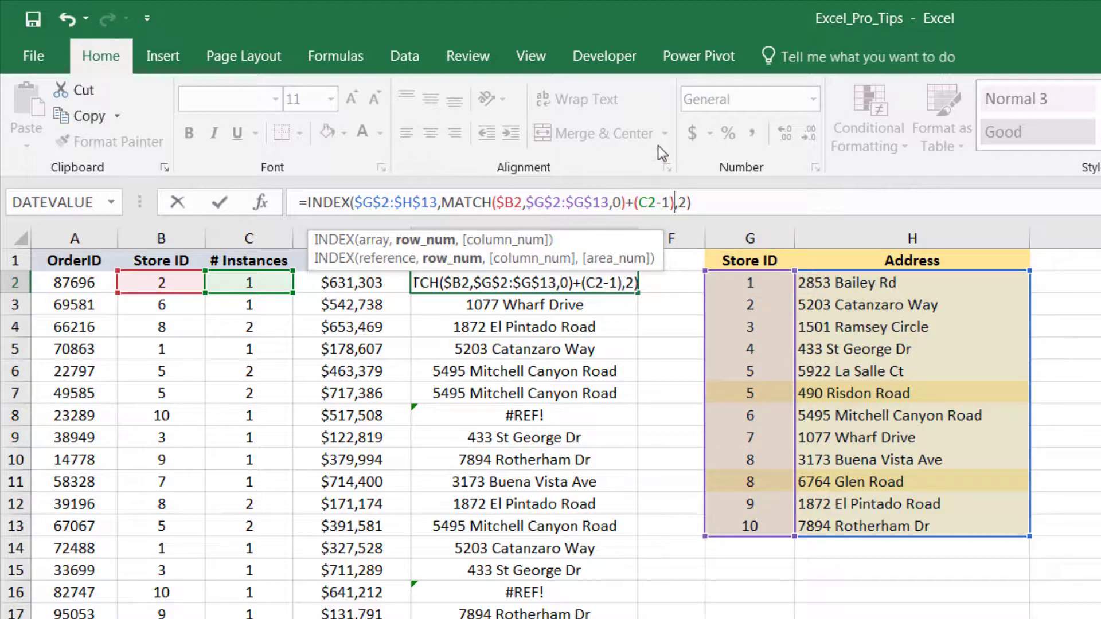
pyautogui.press('Return')
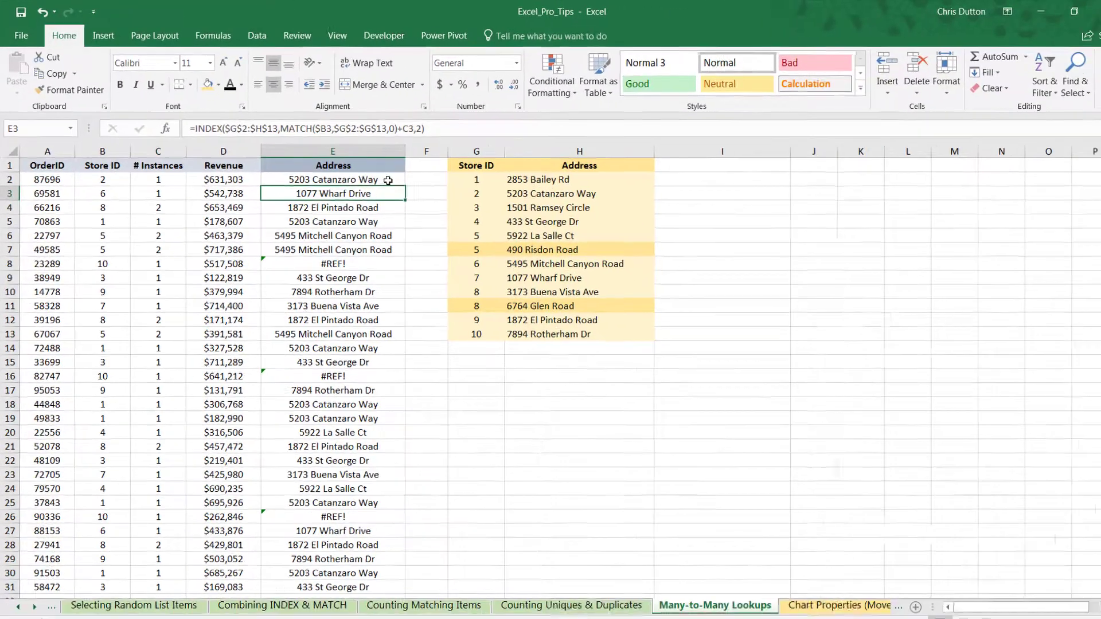
pyautogui.click(388, 181)
pyautogui.doubleClick(397, 182)
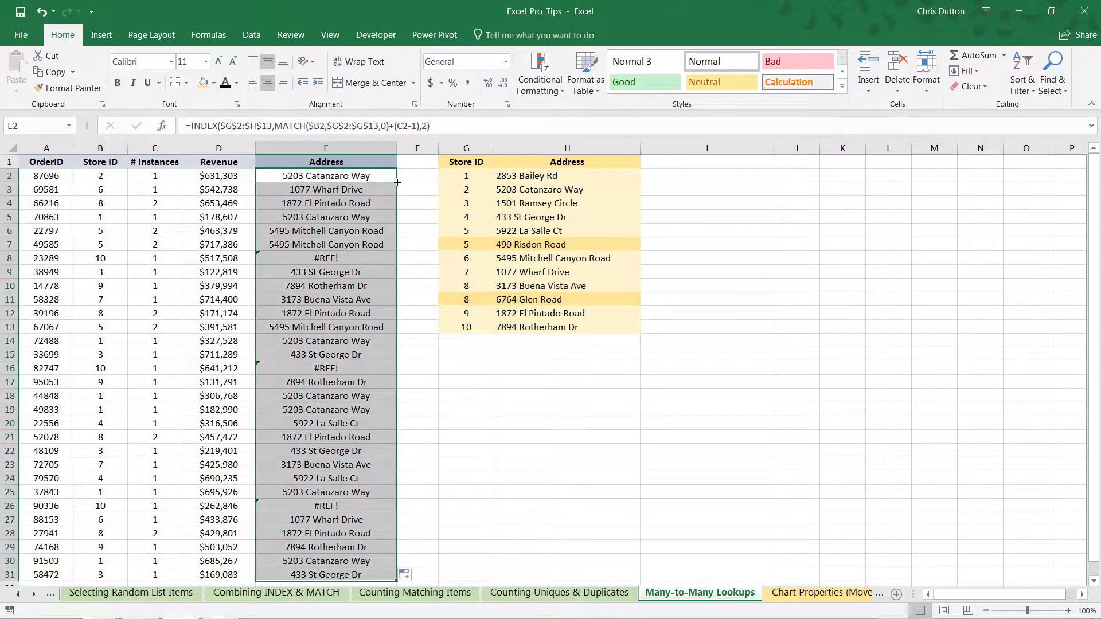
pyautogui.click(102, 175)
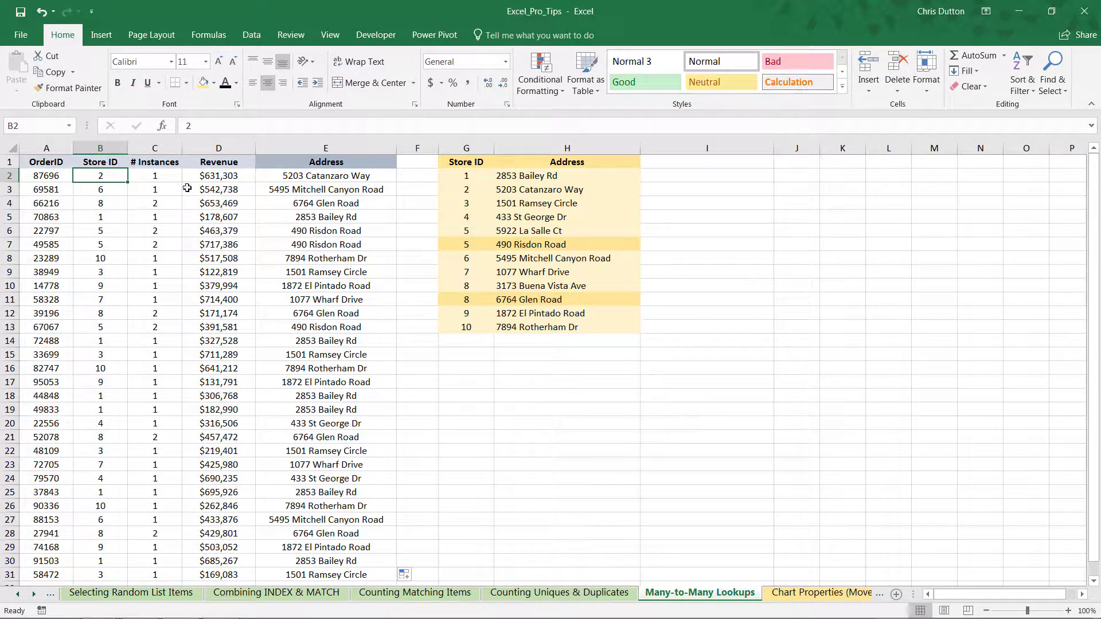
pyautogui.click(296, 178)
pyautogui.click(90, 260)
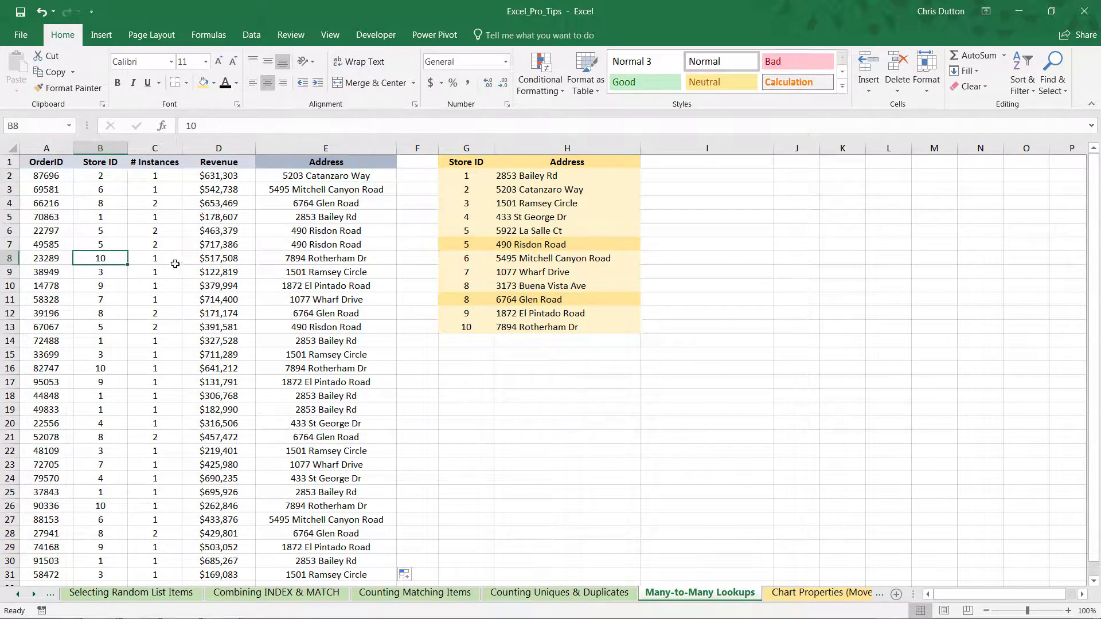
pyautogui.click(294, 260)
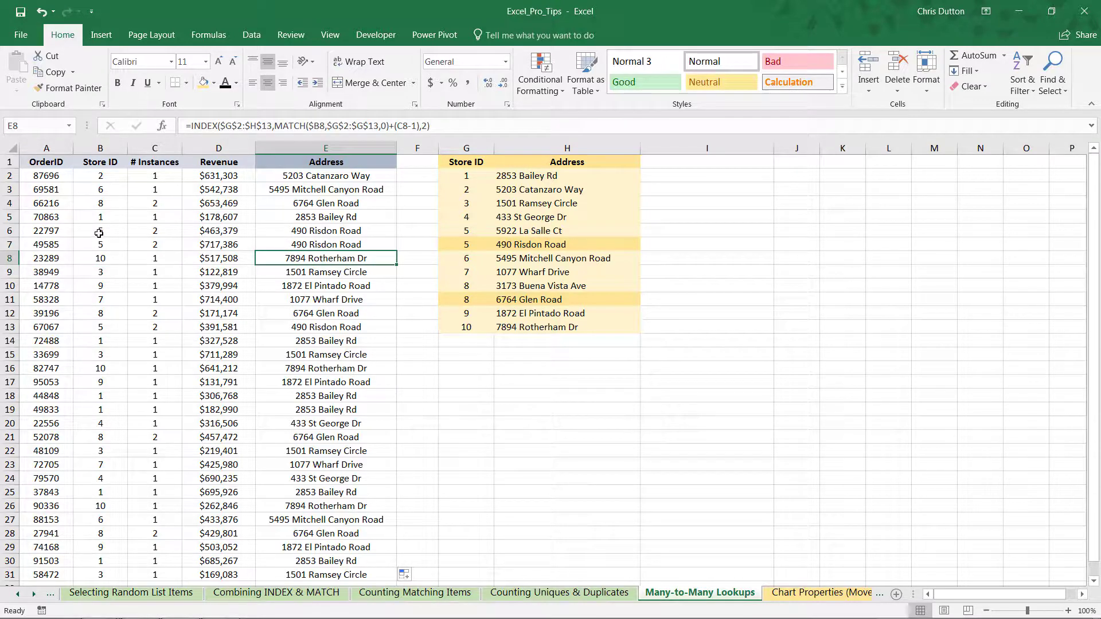
pyautogui.moveTo(99, 232); pyautogui.dragTo(326, 232)
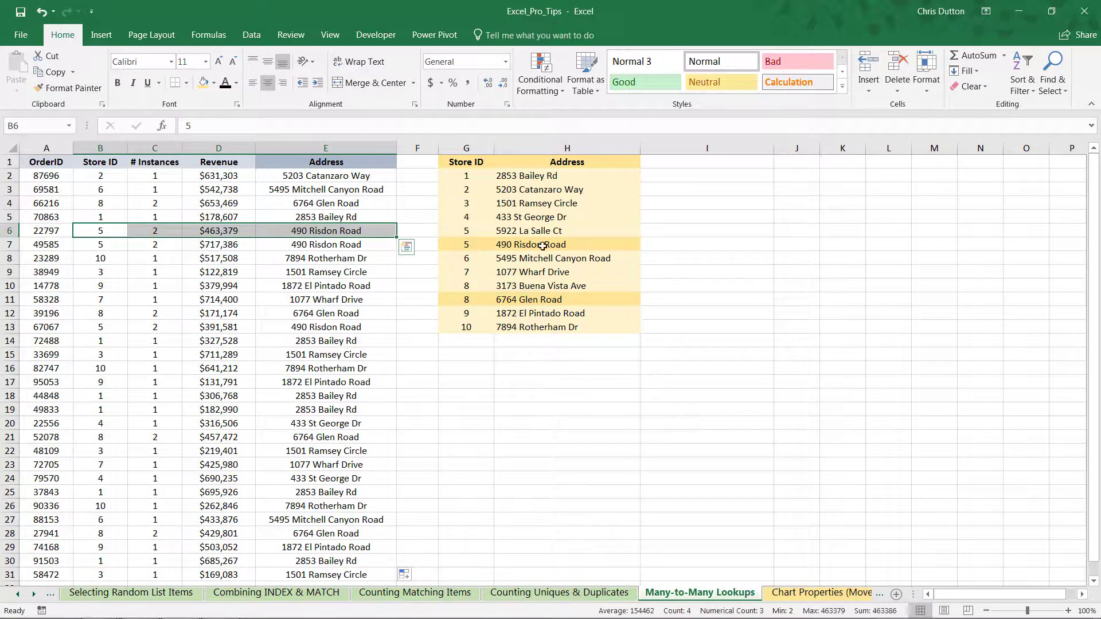
pyautogui.moveTo(466, 245); pyautogui.dragTo(547, 243)
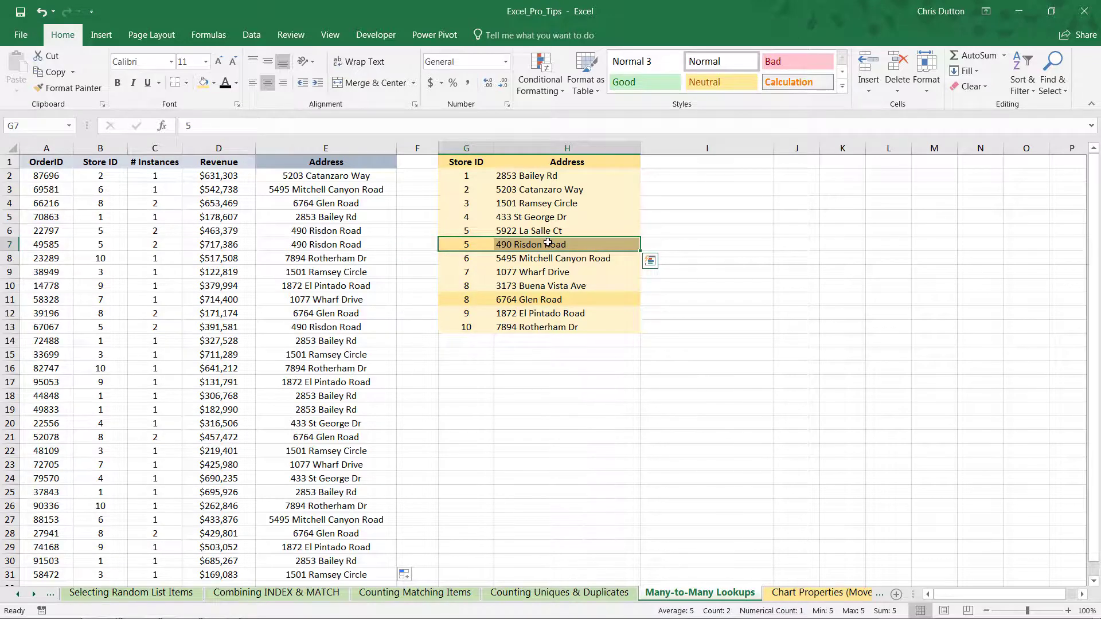
pyautogui.moveTo(102, 205); pyautogui.dragTo(316, 203)
pyautogui.moveTo(466, 300); pyautogui.dragTo(548, 299)
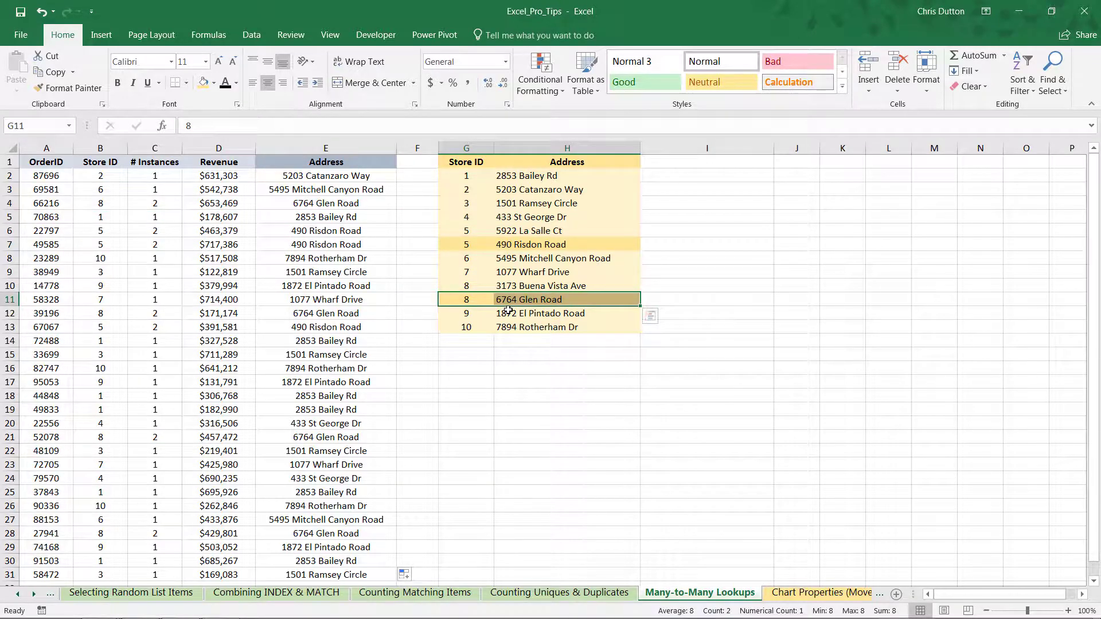